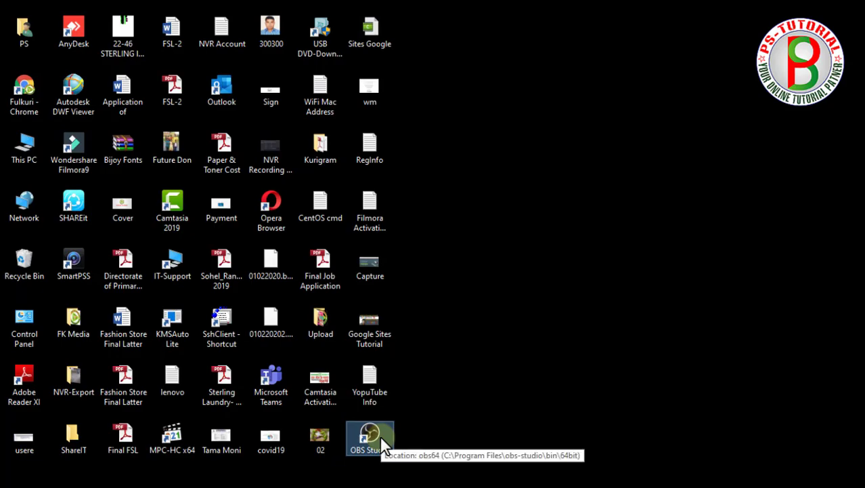
Launch OBS Studio and clear out the old scenes, removing Photoshop and trying to remove Test
{"action": "double_click", "coordinate": [381, 437]}
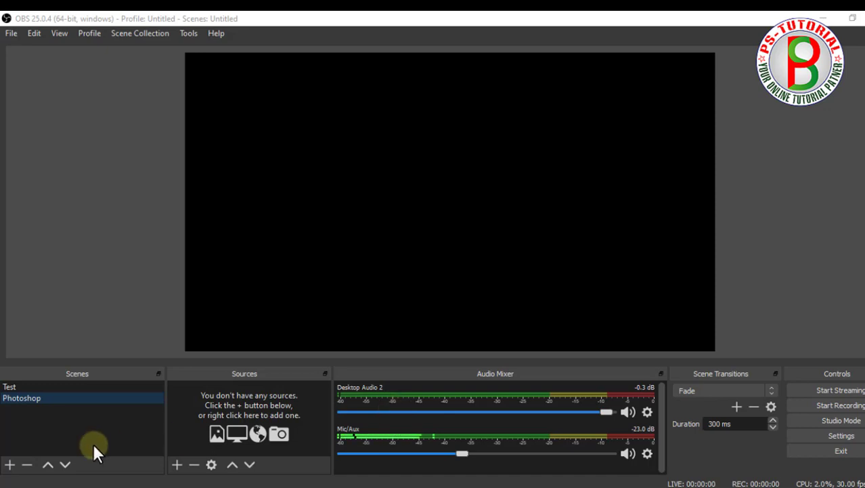
{"action": "left_click", "coordinate": [31, 466]}
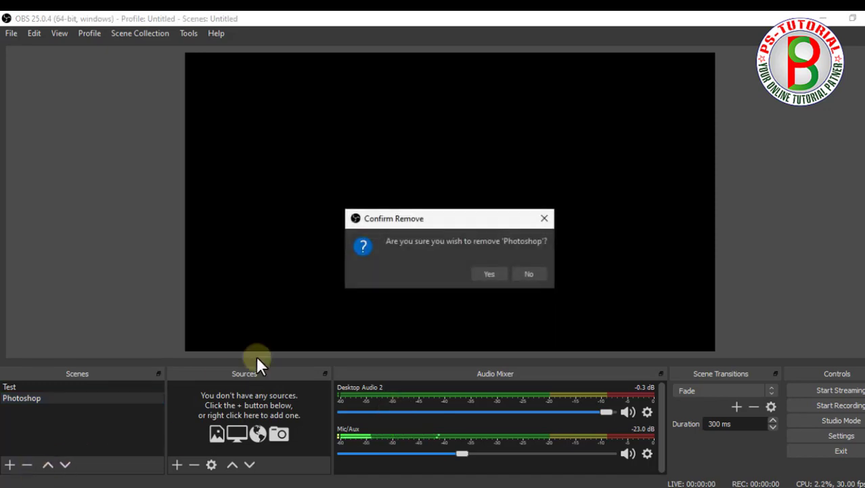
{"action": "left_click", "coordinate": [494, 269]}
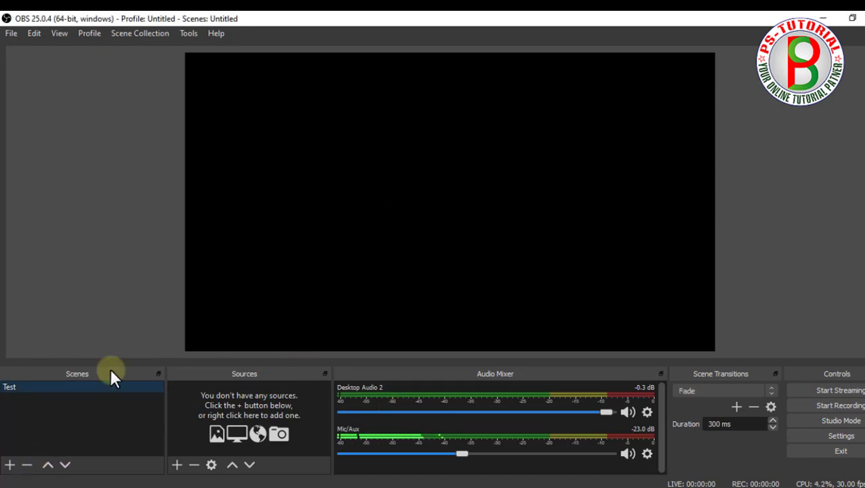
{"action": "left_click", "coordinate": [27, 465]}
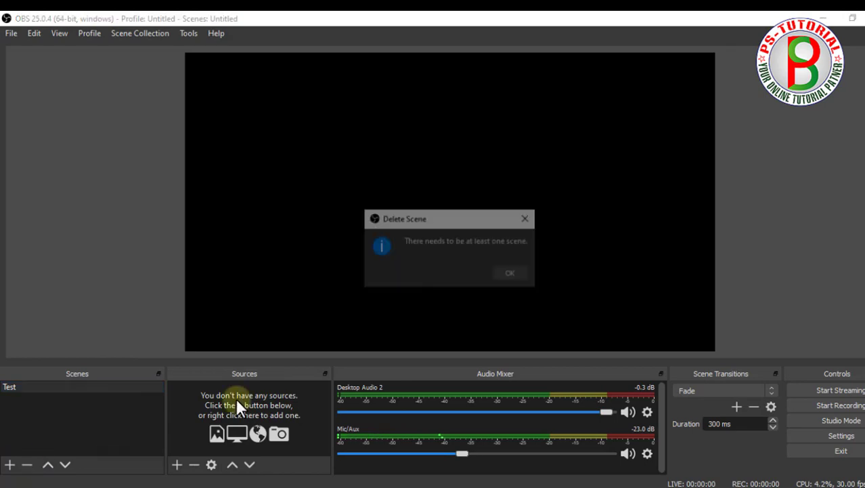
{"action": "left_click", "coordinate": [509, 273]}
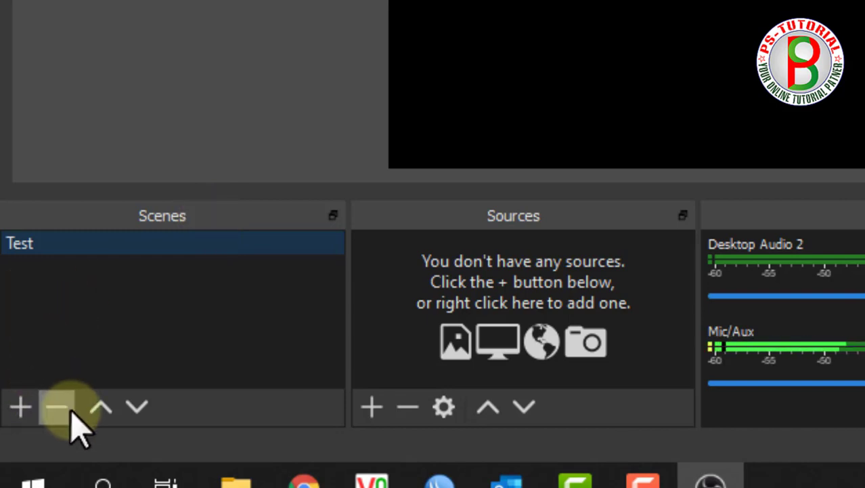
Add a new scene named Internet
{"action": "left_click", "coordinate": [23, 412]}
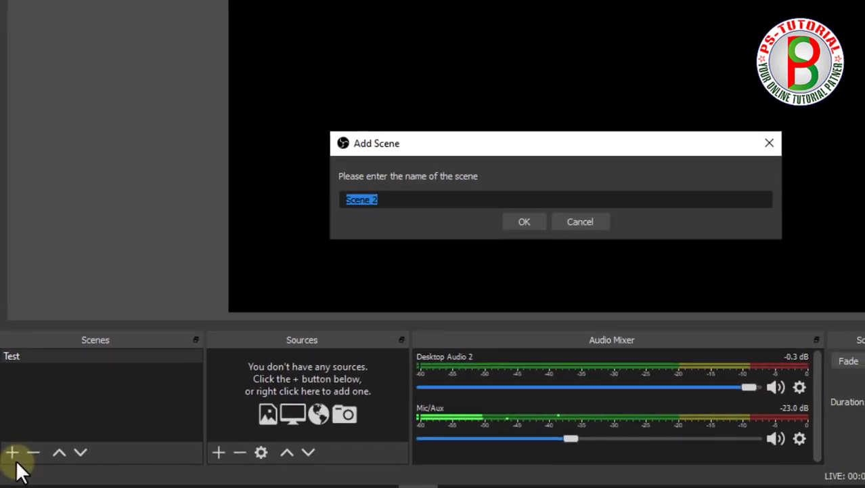
{"action": "type", "text": "Brou"}
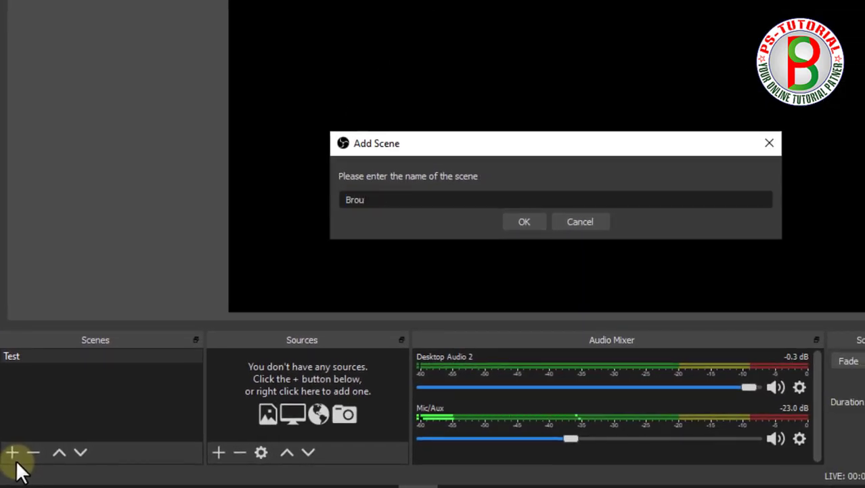
{"action": "key", "text": "BackSpace"}
{"action": "key", "text": "BackSpace"}
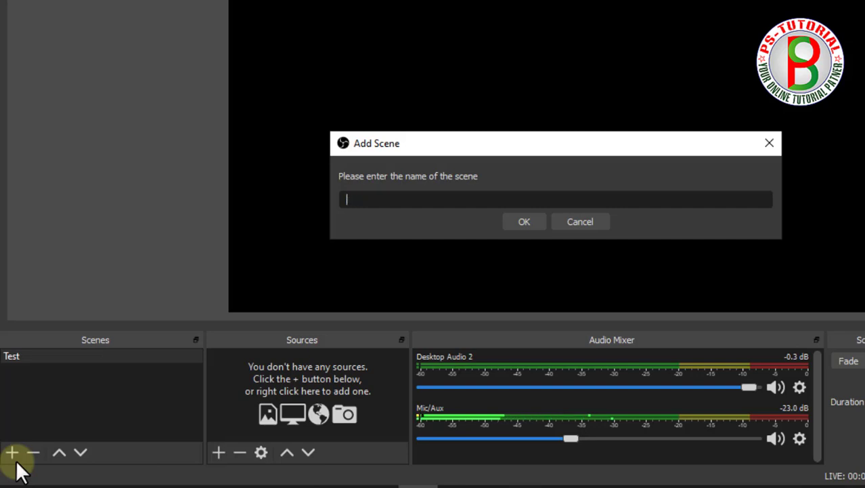
{"action": "type", "text": "Internet"}
{"action": "key", "text": "Return"}
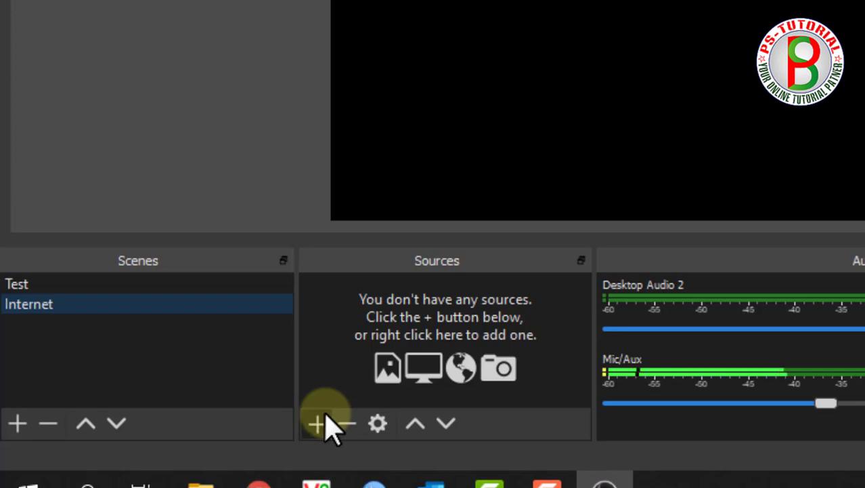
Add a new Display Capture source for Display 1 to the Internet scene, with Capture Cursor enabled
{"action": "left_click", "coordinate": [325, 414]}
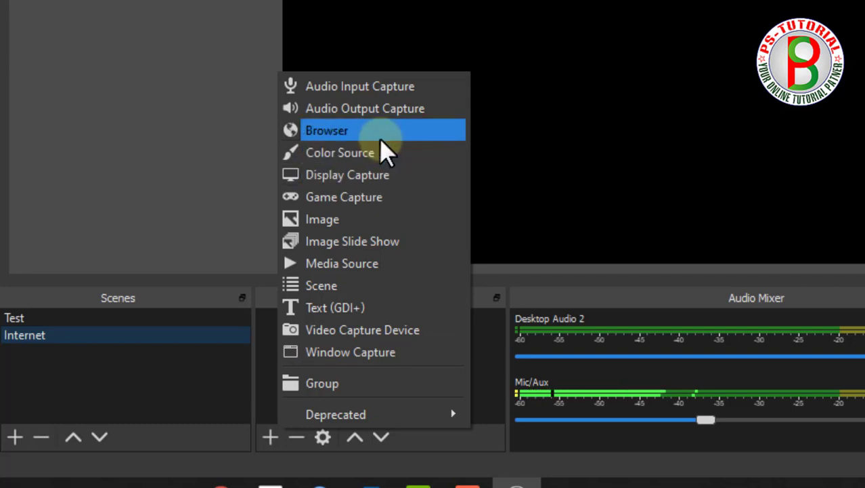
{"action": "left_click", "coordinate": [404, 180]}
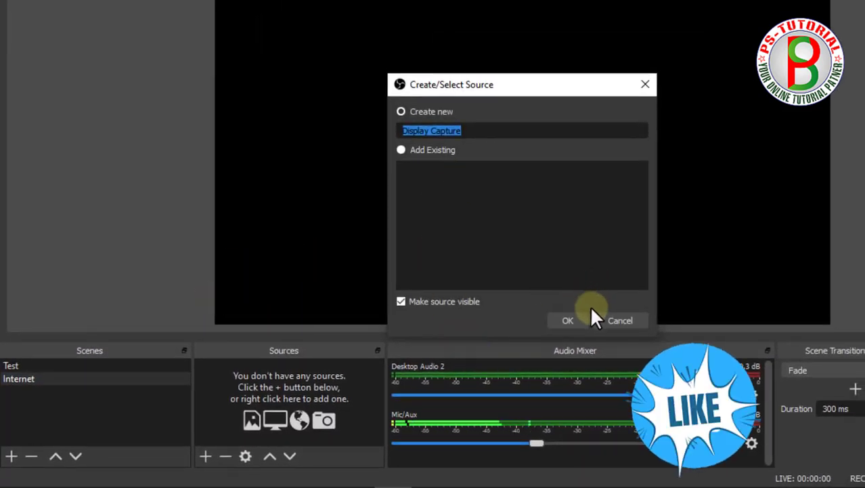
{"action": "left_click", "coordinate": [577, 317]}
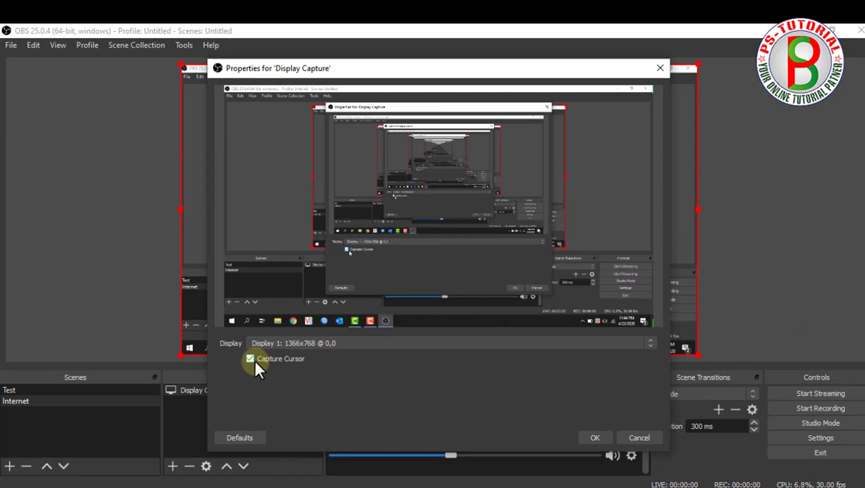
{"action": "left_click", "coordinate": [255, 360]}
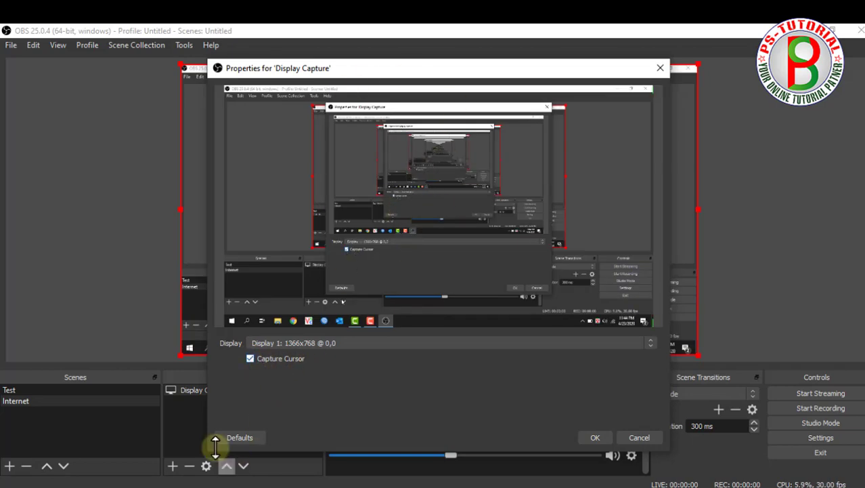
{"action": "left_click", "coordinate": [599, 434]}
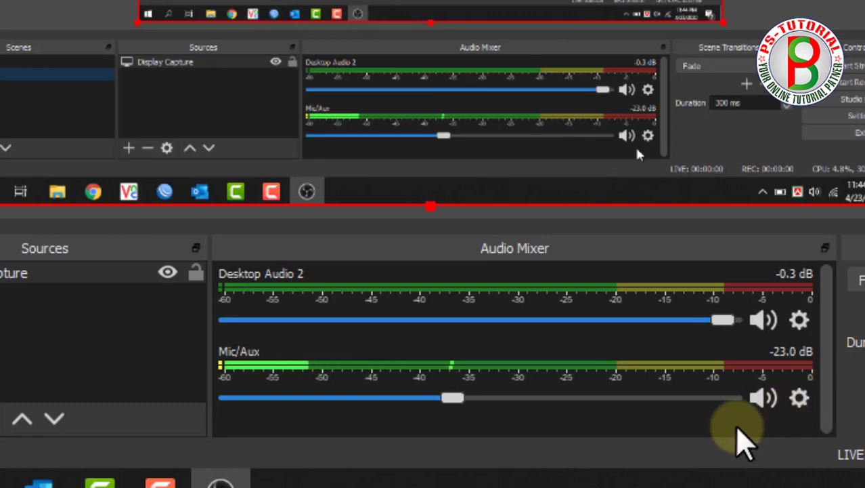
Raise the Mic/Aux volume to -4.9 dB and lower Desktop Audio 2 all the way to -inf dB
{"action": "left_click_drag", "start_coordinate": [450, 393], "coordinate": [624, 405]}
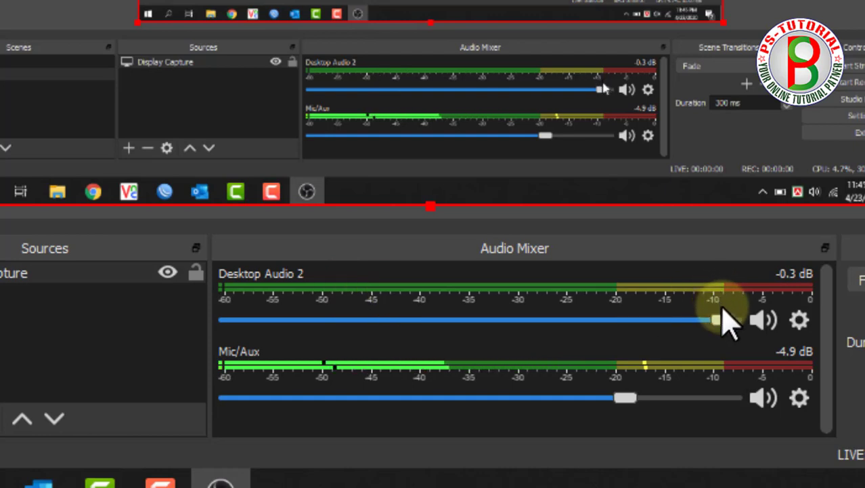
{"action": "left_click_drag", "start_coordinate": [613, 319], "coordinate": [14, 329]}
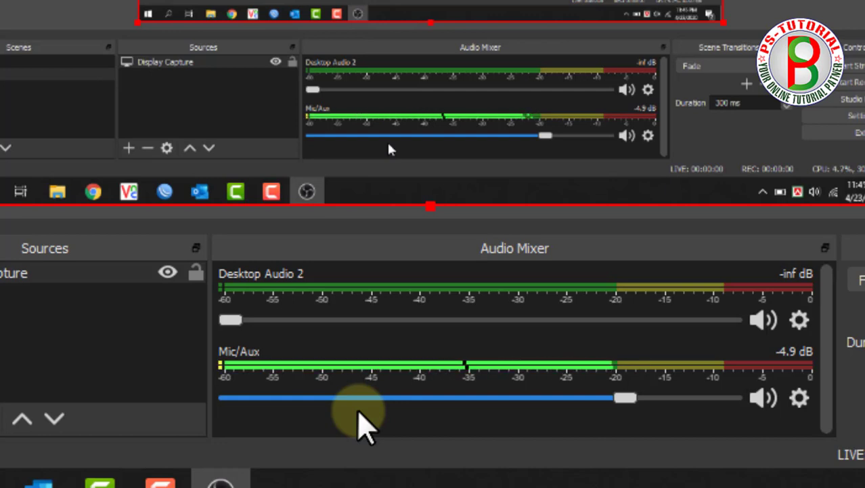
Open the audio filters of Mic/Aux and remove the existing Noise Gate and Gain filters
{"action": "left_click", "coordinate": [799, 398]}
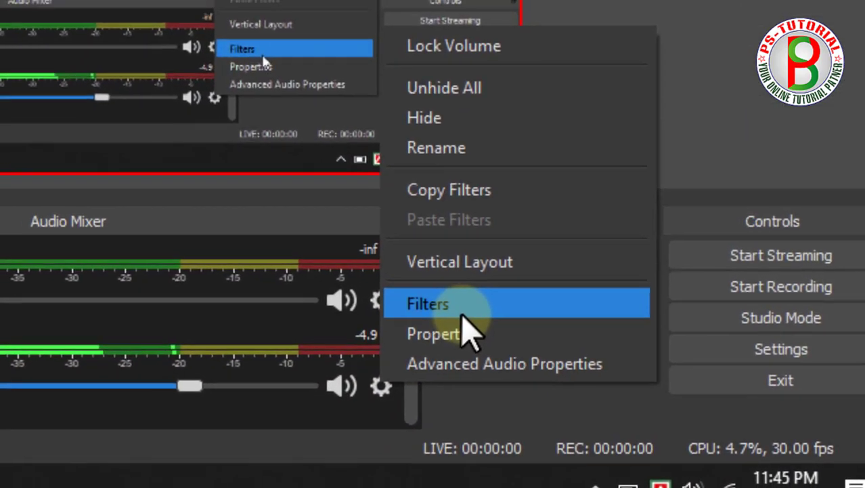
{"action": "left_click", "coordinate": [709, 394]}
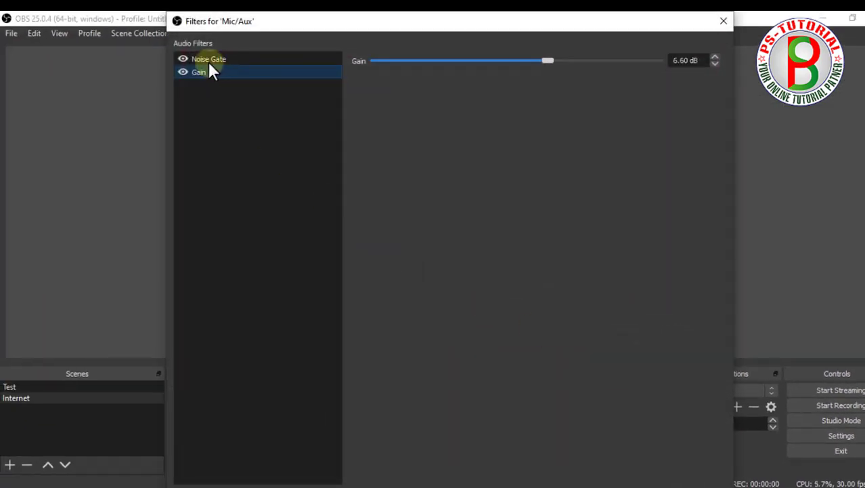
{"action": "left_click", "coordinate": [209, 61]}
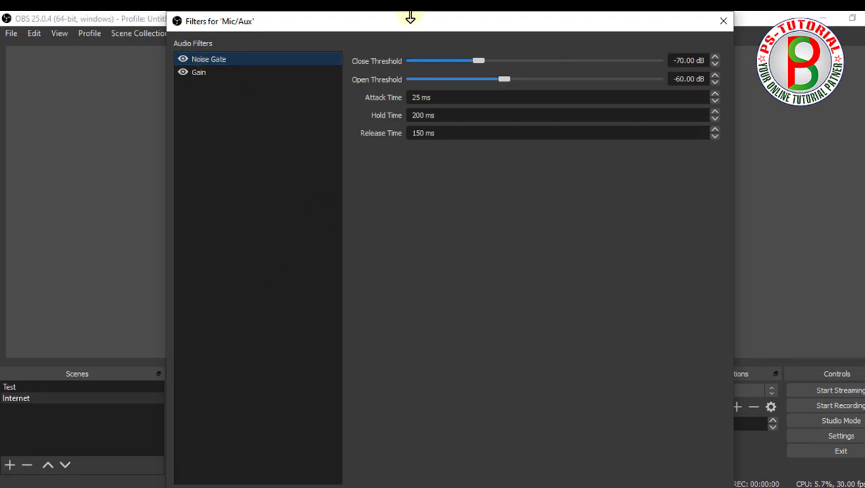
{"action": "left_click_drag", "start_coordinate": [411, 15], "coordinate": [415, 31]}
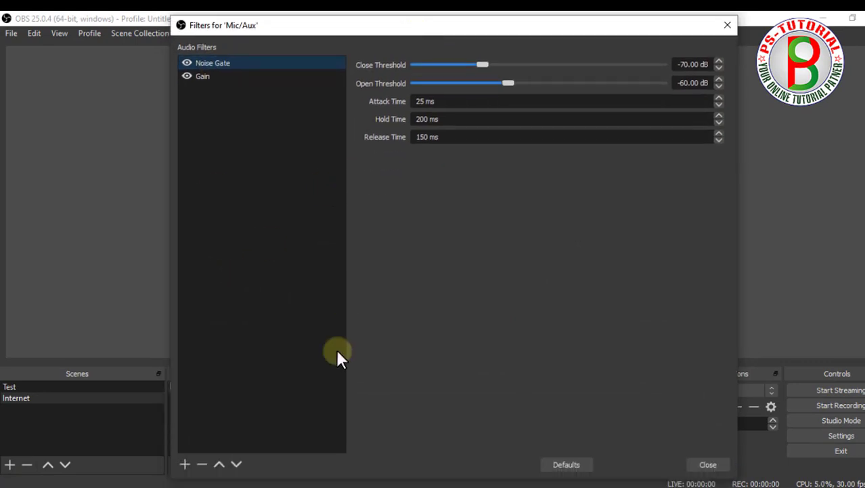
{"action": "left_click", "coordinate": [203, 464]}
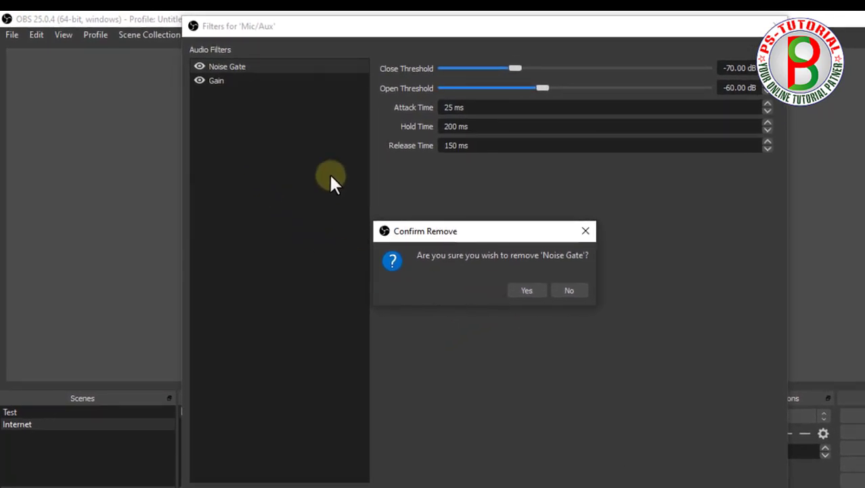
{"action": "left_click", "coordinate": [539, 293]}
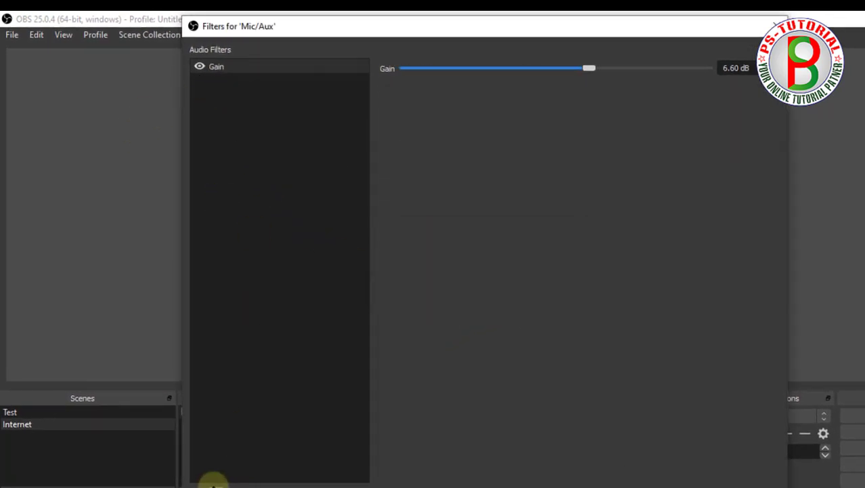
{"action": "left_click", "coordinate": [215, 482]}
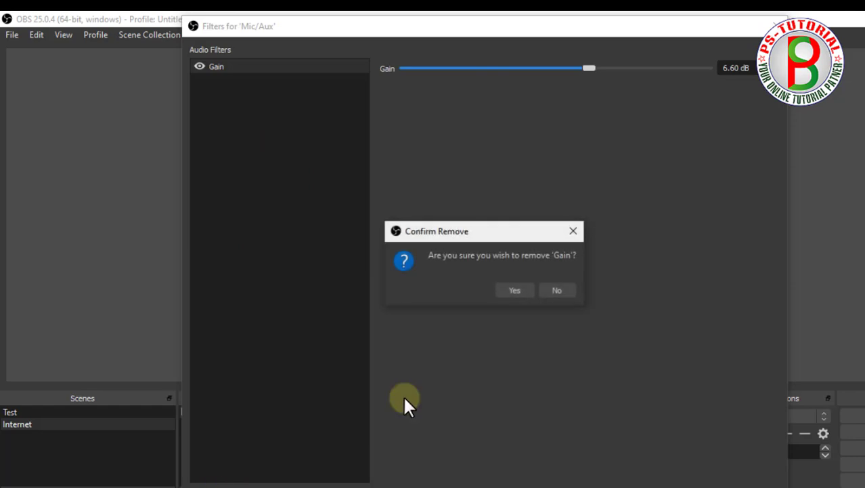
{"action": "left_click", "coordinate": [514, 290]}
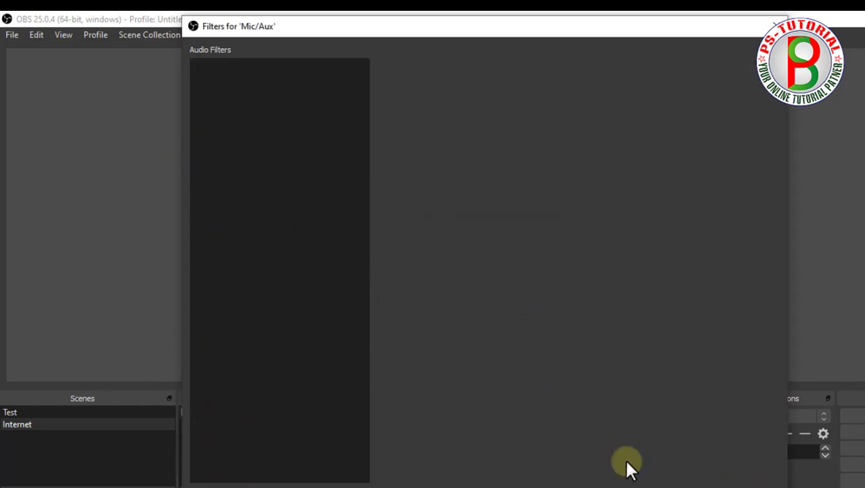
Add a Noise Gate filter to Mic/Aux with a close threshold of -71 dB and an open threshold of -60 dB
{"action": "left_click", "coordinate": [198, 486]}
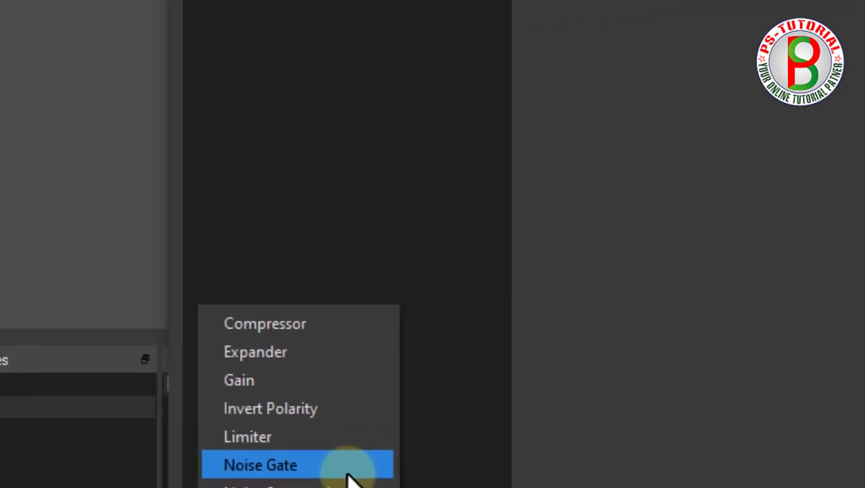
{"action": "left_click", "coordinate": [518, 406]}
{"action": "left_click", "coordinate": [420, 269]}
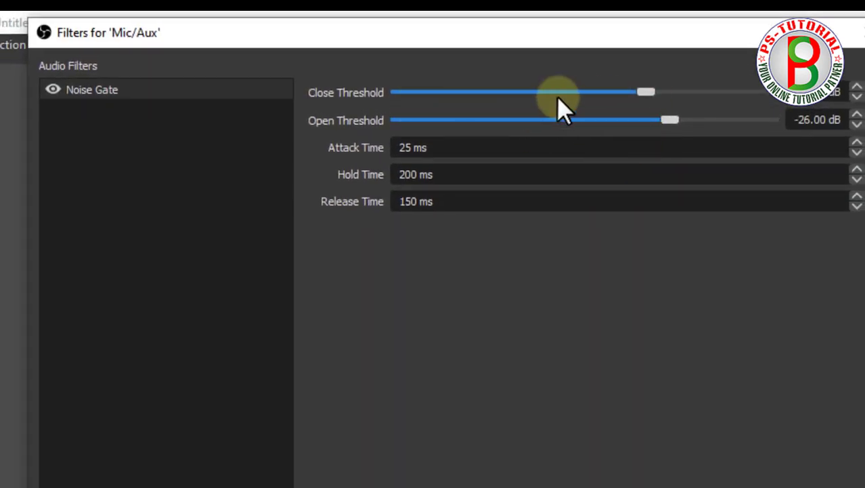
{"action": "left_click_drag", "start_coordinate": [644, 93], "coordinate": [498, 95]}
{"action": "left_click_drag", "start_coordinate": [671, 119], "coordinate": [547, 135]}
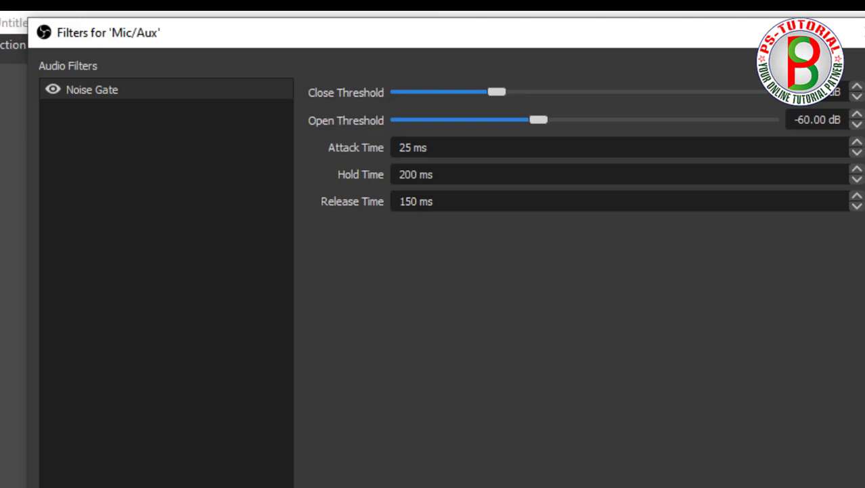
Add a Gain filter to Mic/Aux, raise its gain moderately above 0 dB, and close the filter settings
{"action": "left_click", "coordinate": [184, 465]}
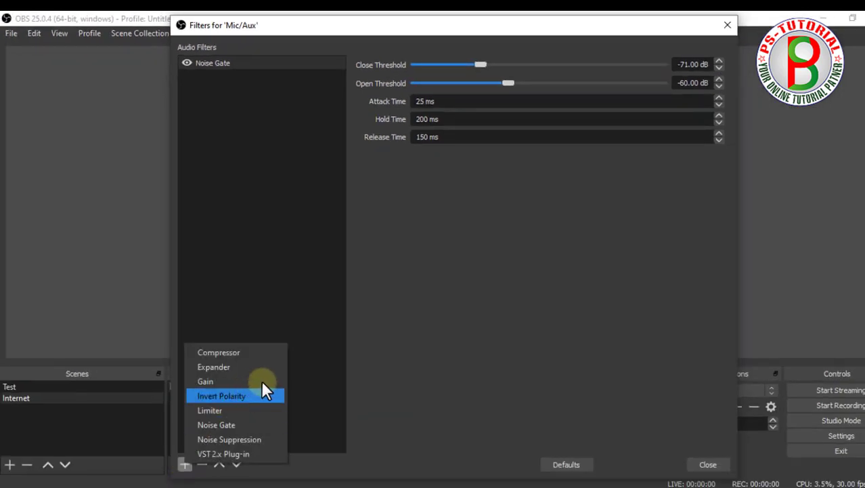
{"action": "left_click", "coordinate": [262, 380]}
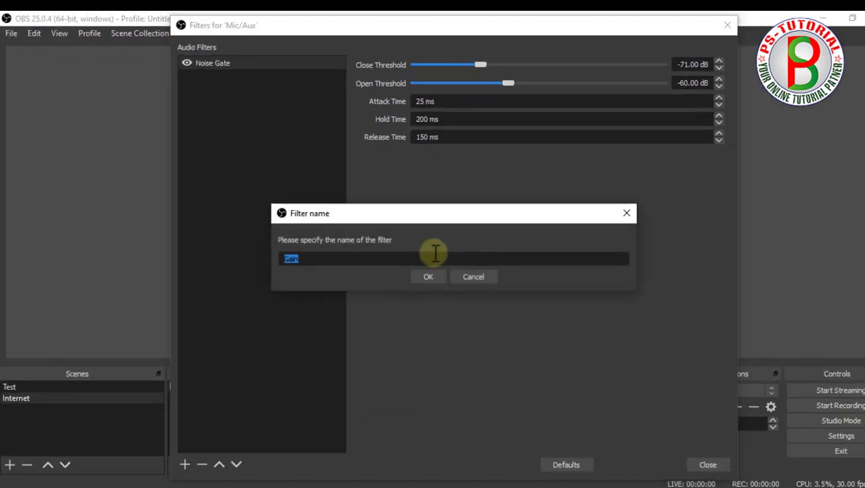
{"action": "left_click", "coordinate": [426, 274]}
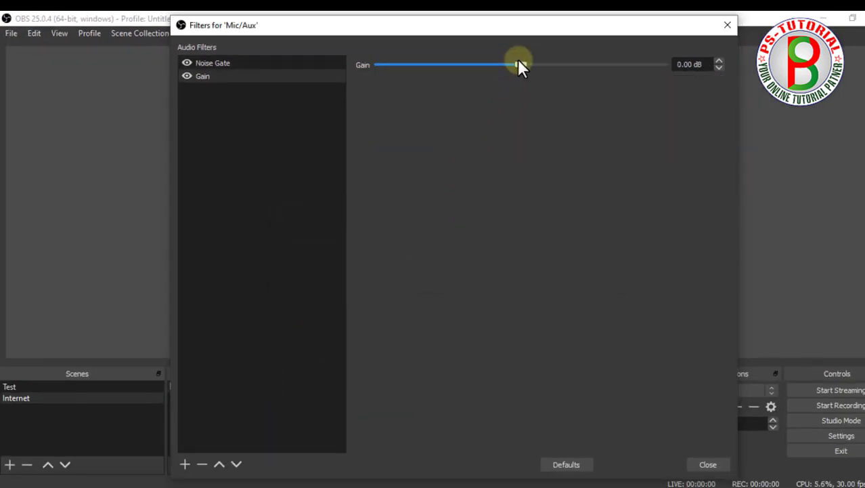
{"action": "left_click_drag", "start_coordinate": [522, 65], "coordinate": [550, 65]}
{"action": "left_click", "coordinate": [727, 461]}
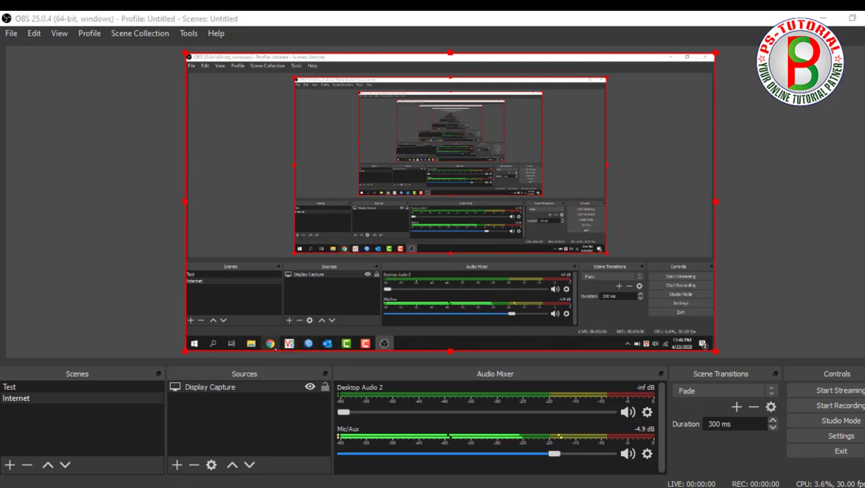
Add a new scene named "Internet 2"
{"action": "left_click", "coordinate": [215, 408]}
{"action": "left_click", "coordinate": [105, 426]}
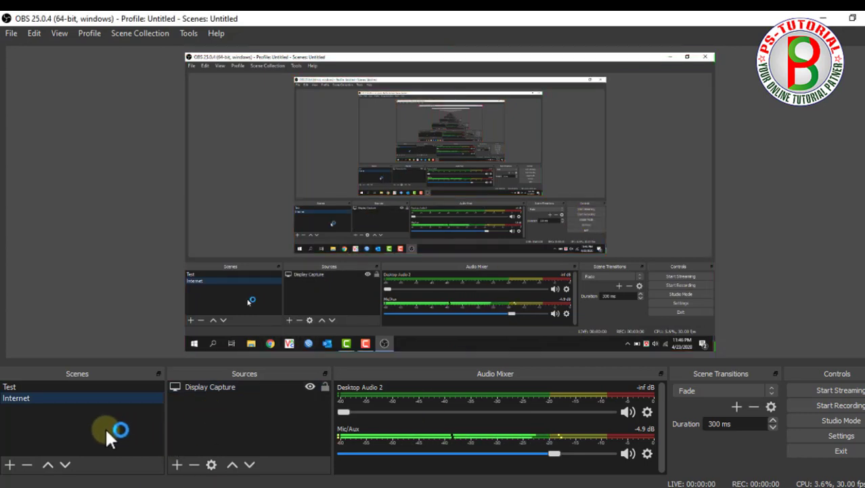
{"action": "left_click", "coordinate": [9, 464]}
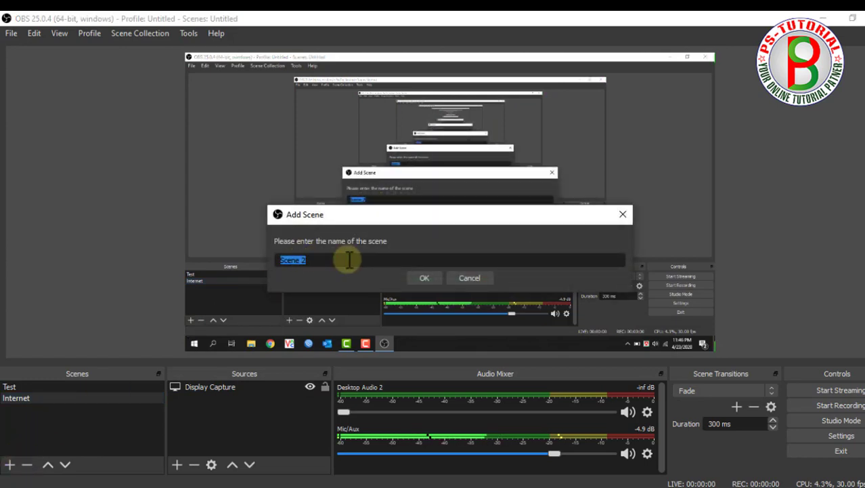
{"action": "type", "text": "Internt"}
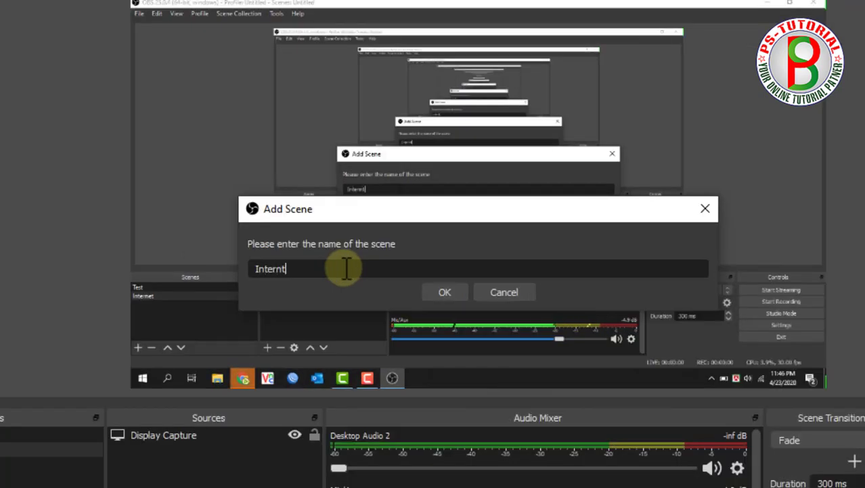
{"action": "key", "text": "BackSpace"}
{"action": "key", "text": "BackSpace"}
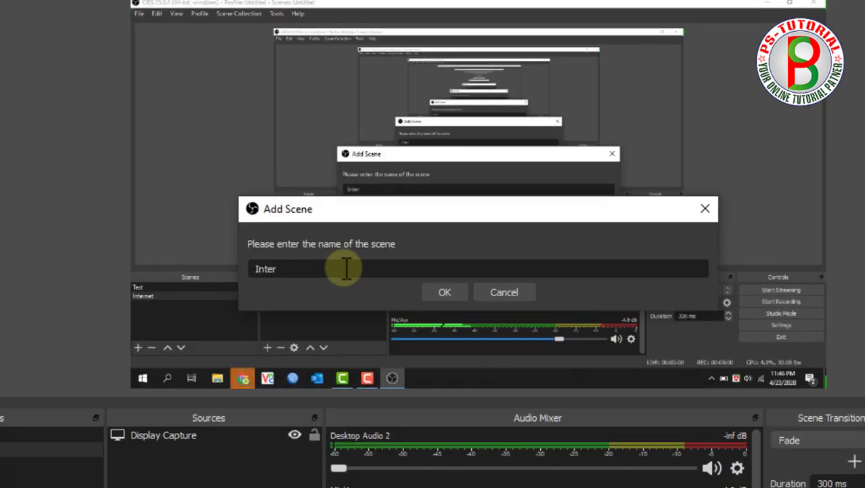
{"action": "type", "text": "net 2"}
{"action": "key", "text": "Return"}
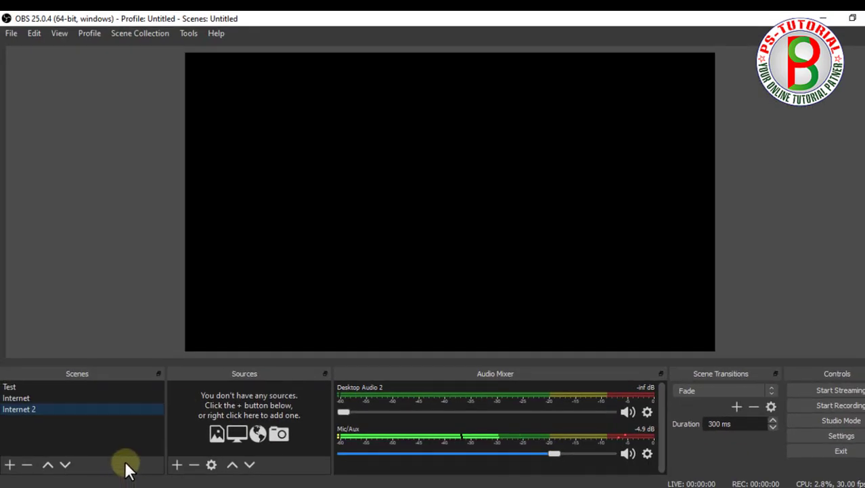
Add a Browser source to the Internet 2 scene and dismiss its properties without changing them
{"action": "left_click", "coordinate": [177, 465]}
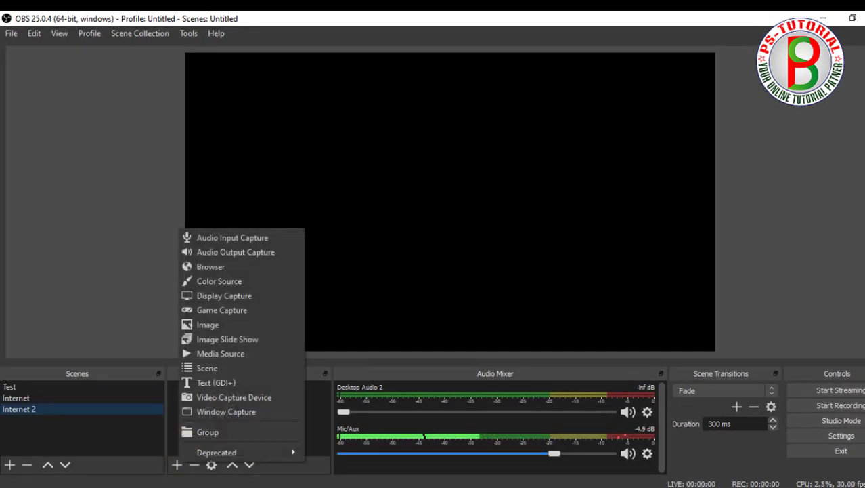
{"action": "left_click", "coordinate": [241, 266]}
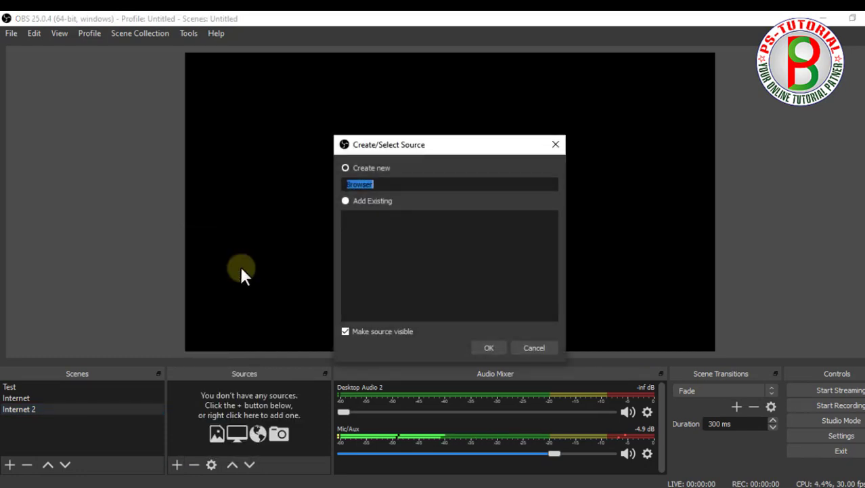
{"action": "left_click", "coordinate": [487, 348]}
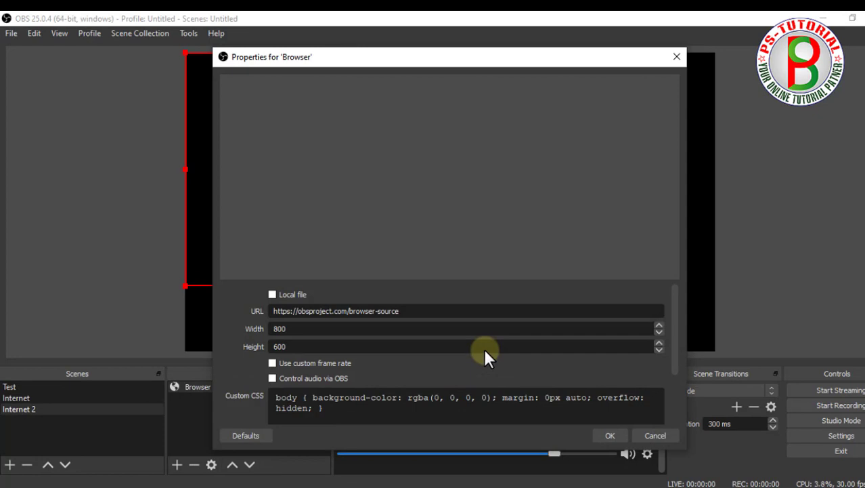
{"action": "left_click", "coordinate": [658, 435]}
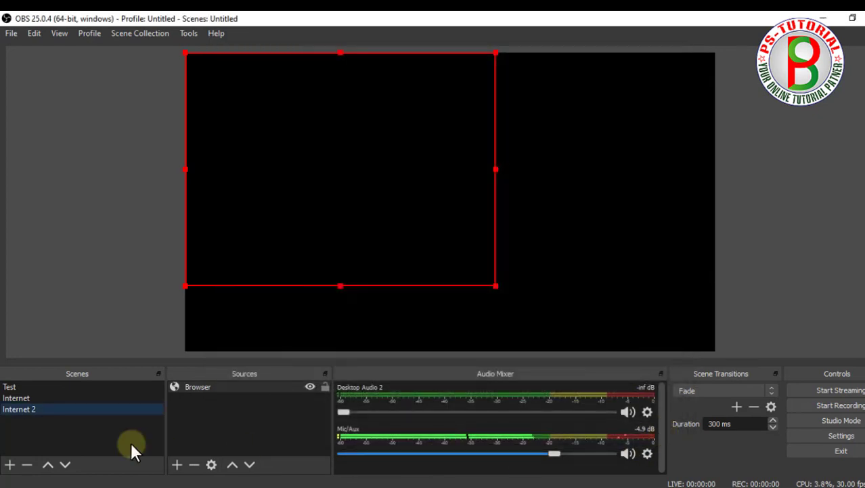
Add a Window Capture of the Chrome New Tab window to Internet 2, shrunk to about half size in the canvas's upper-right corner
{"action": "left_click", "coordinate": [181, 463]}
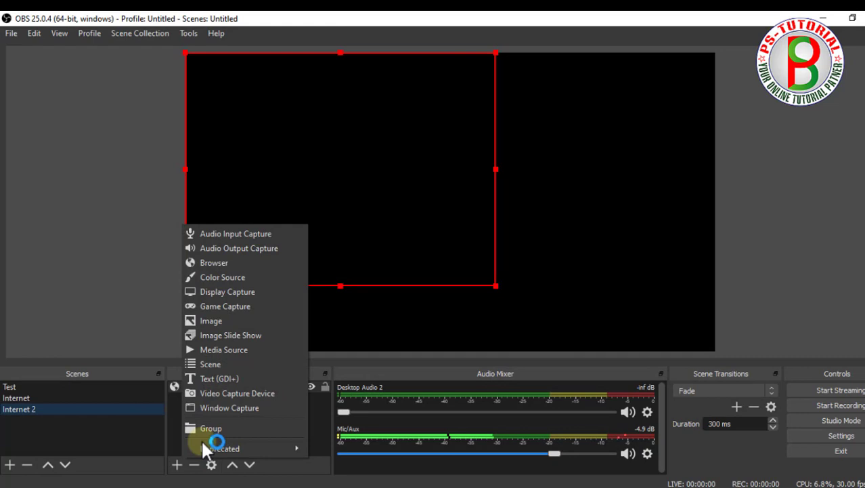
{"action": "left_click", "coordinate": [266, 406]}
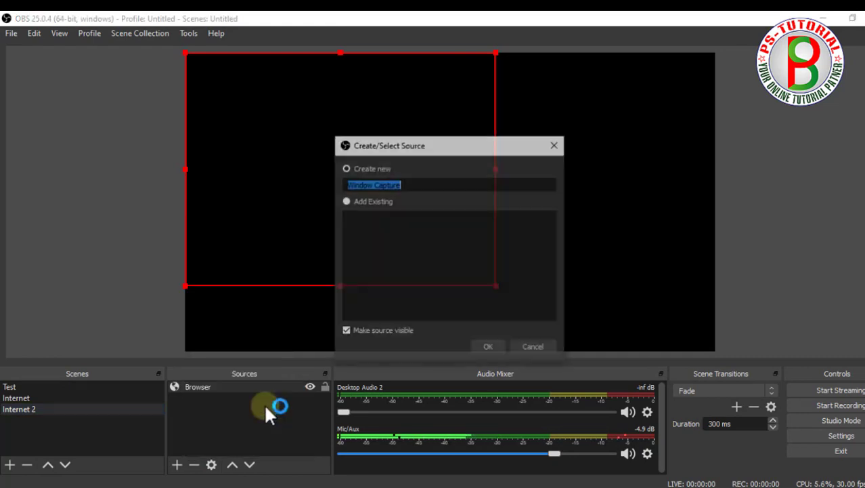
{"action": "left_click", "coordinate": [482, 350]}
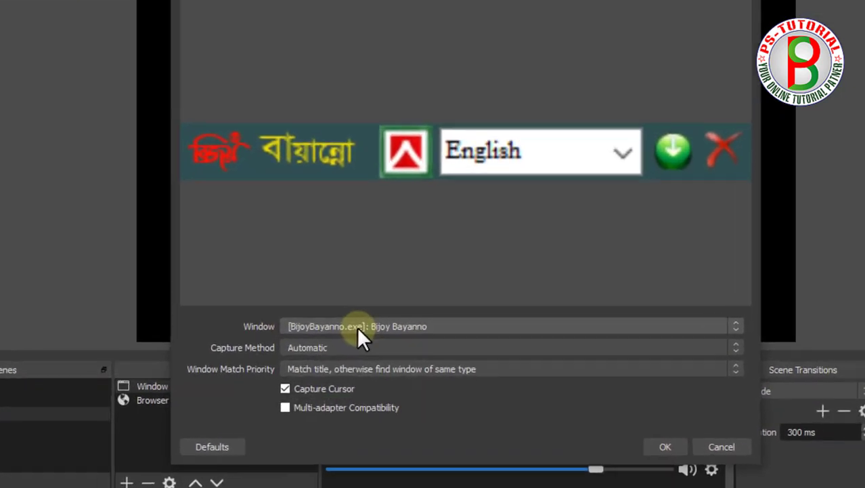
{"action": "left_click", "coordinate": [359, 339]}
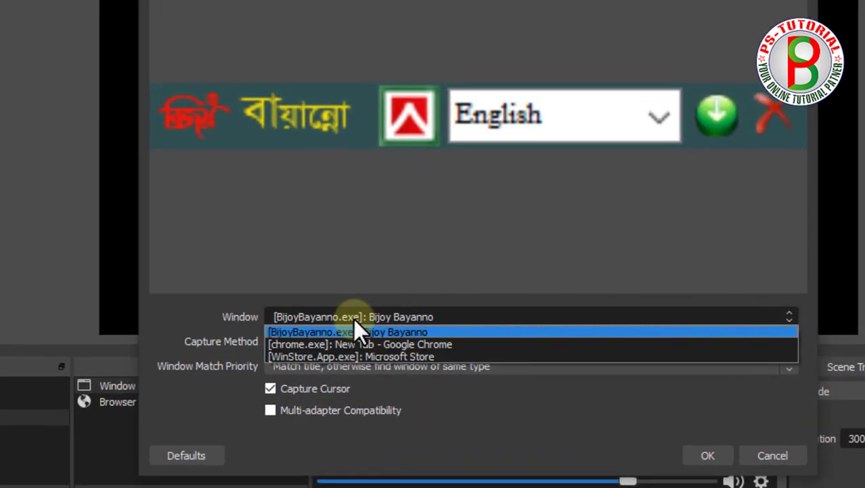
{"action": "left_click", "coordinate": [416, 343]}
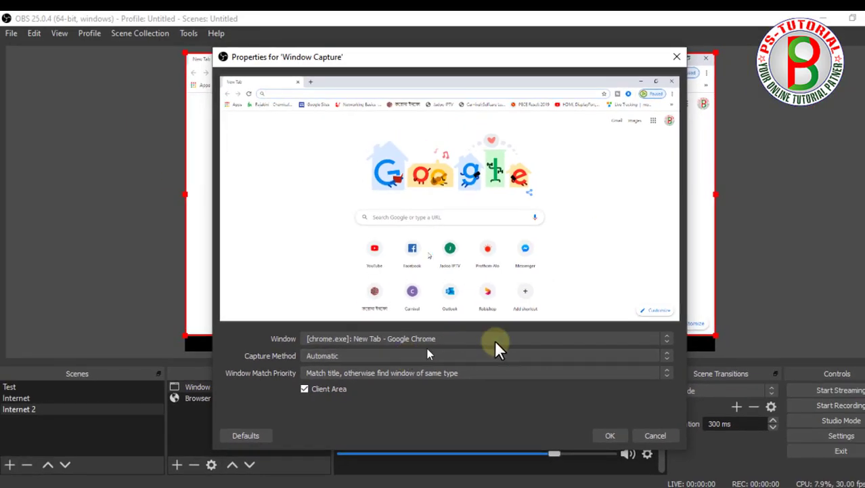
{"action": "left_click", "coordinate": [612, 437]}
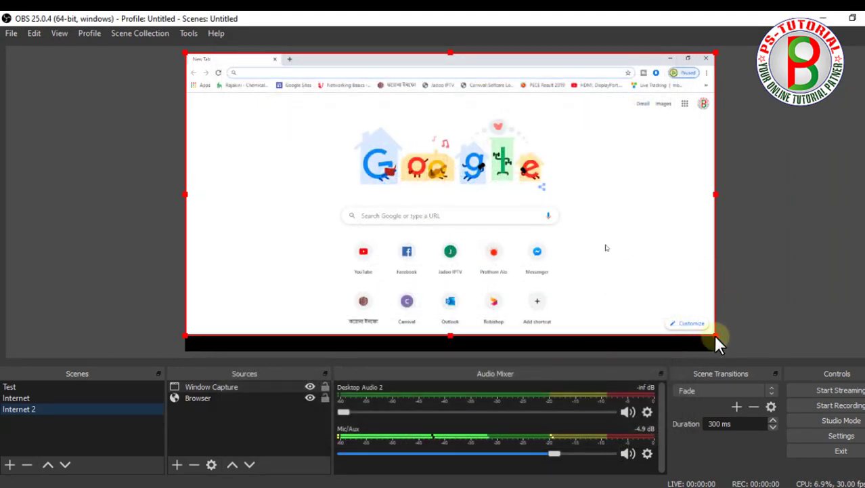
{"action": "left_click_drag", "start_coordinate": [718, 344], "coordinate": [424, 207]}
{"action": "left_click_drag", "start_coordinate": [377, 130], "coordinate": [621, 125]}
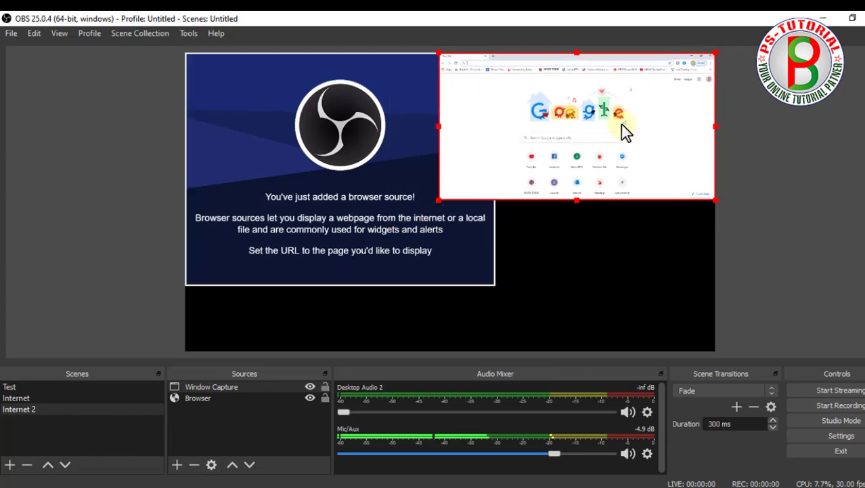
Remove the Browser source from the Internet 2 scene
{"action": "left_click", "coordinate": [206, 396]}
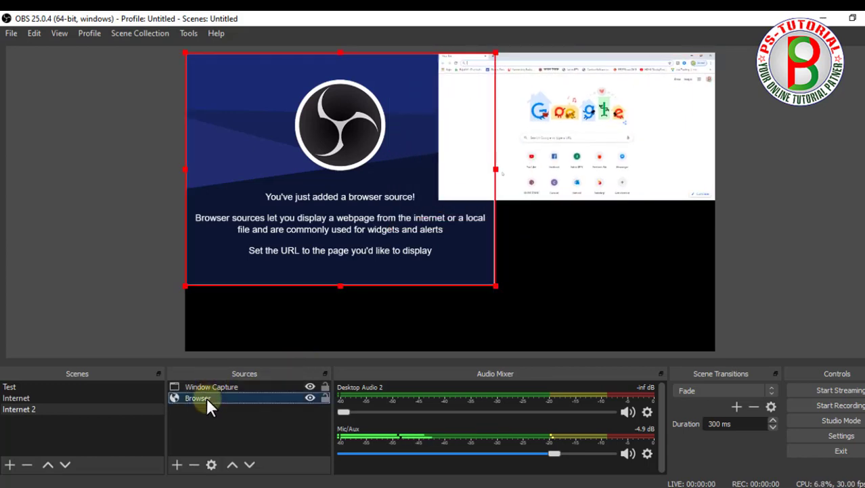
{"action": "key", "text": "Delete"}
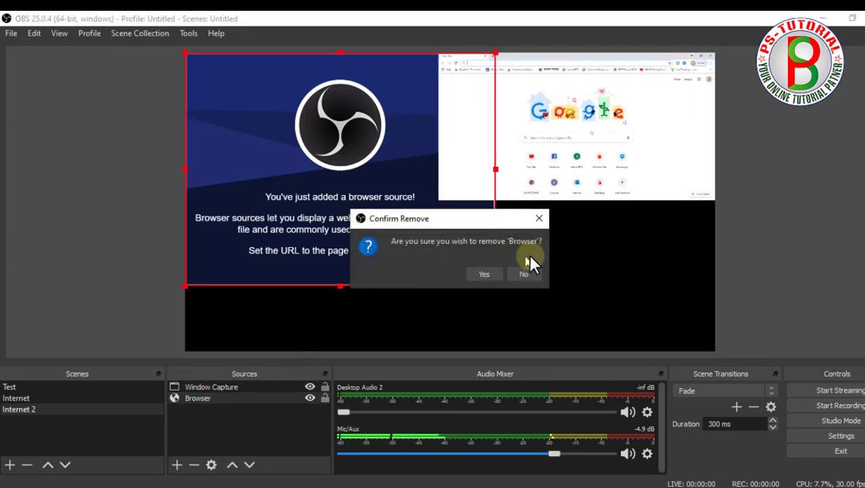
{"action": "left_click", "coordinate": [491, 272]}
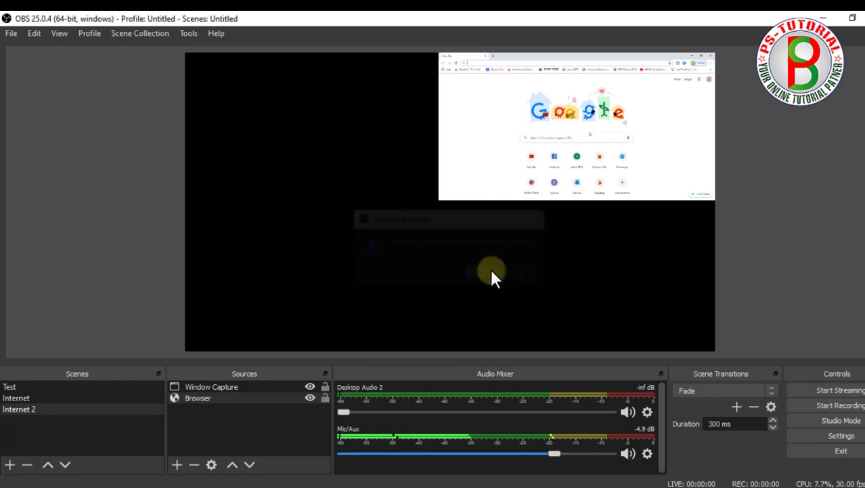
Add a Window Capture of the Chrome New Tab window to the Internet scene, shrunk to about a third near the display capture's upper-right corner
{"action": "left_click", "coordinate": [40, 397]}
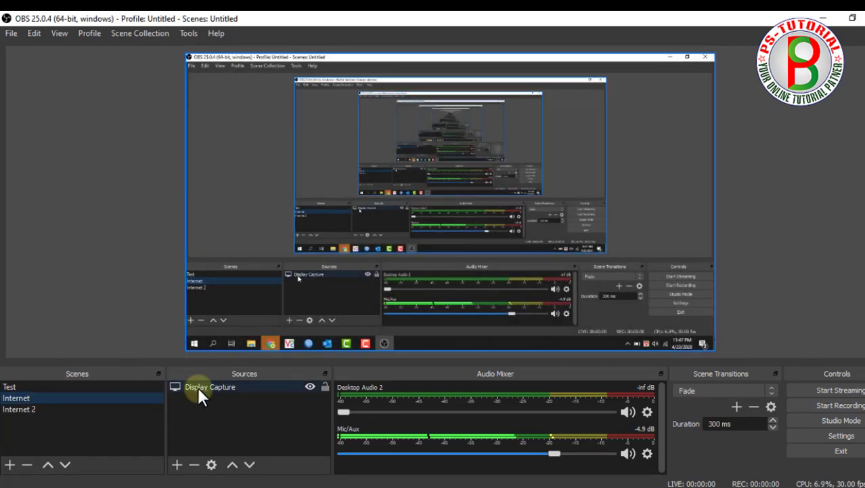
{"action": "left_click", "coordinate": [199, 389]}
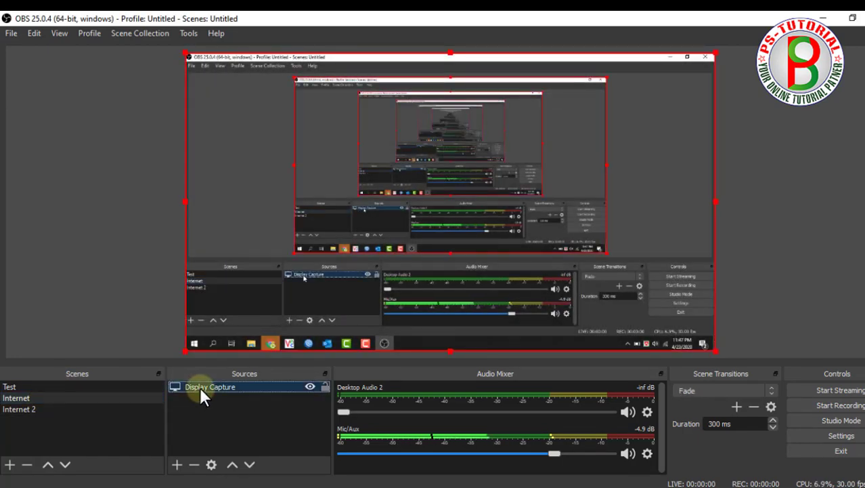
{"action": "left_click", "coordinate": [48, 404]}
{"action": "left_click", "coordinate": [54, 396]}
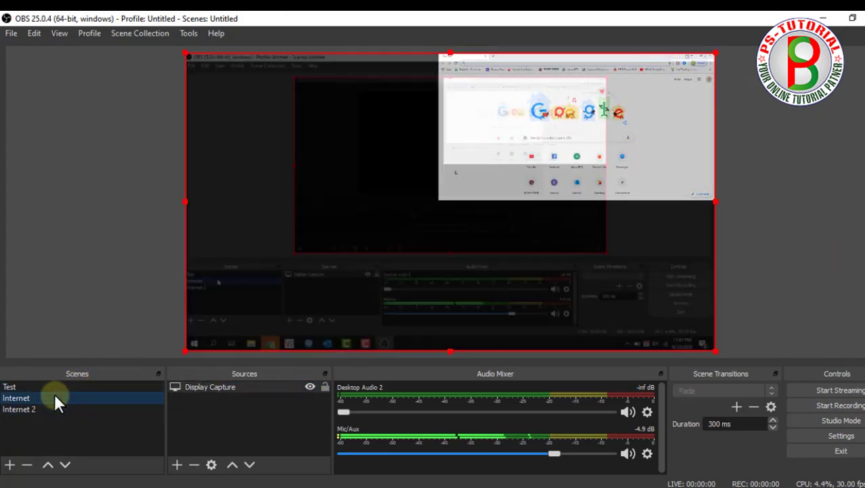
{"action": "left_click", "coordinate": [176, 465]}
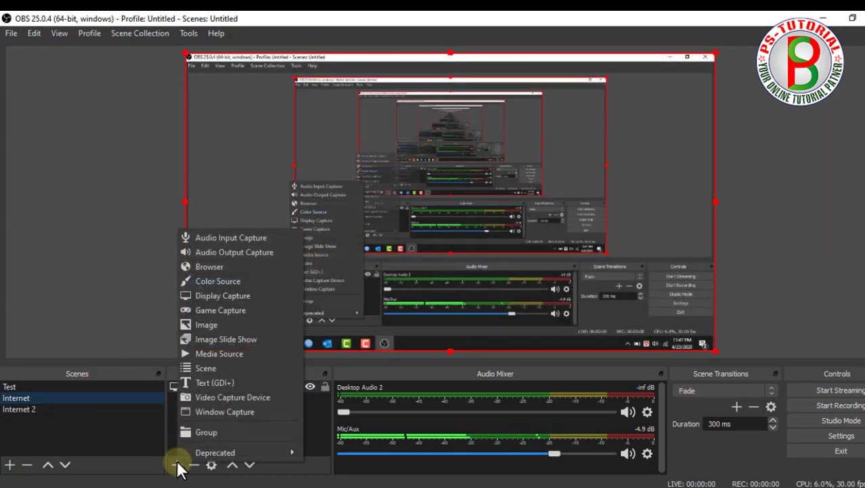
{"action": "left_click", "coordinate": [242, 407]}
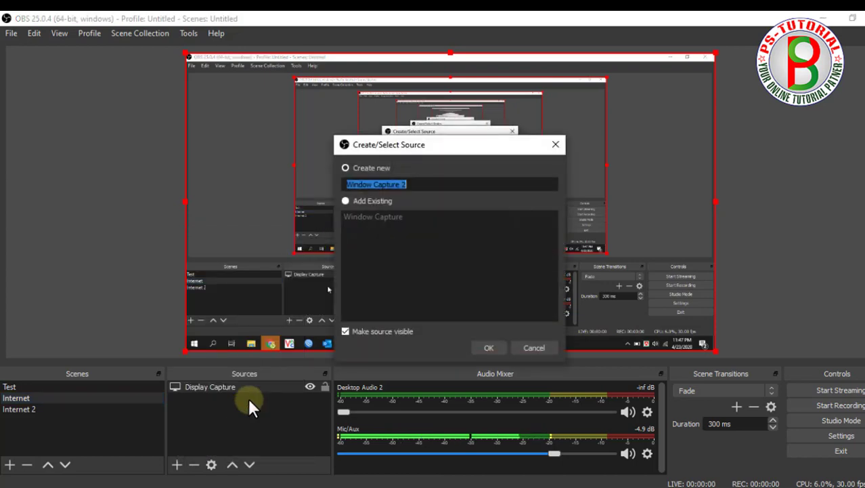
{"action": "left_click", "coordinate": [487, 348]}
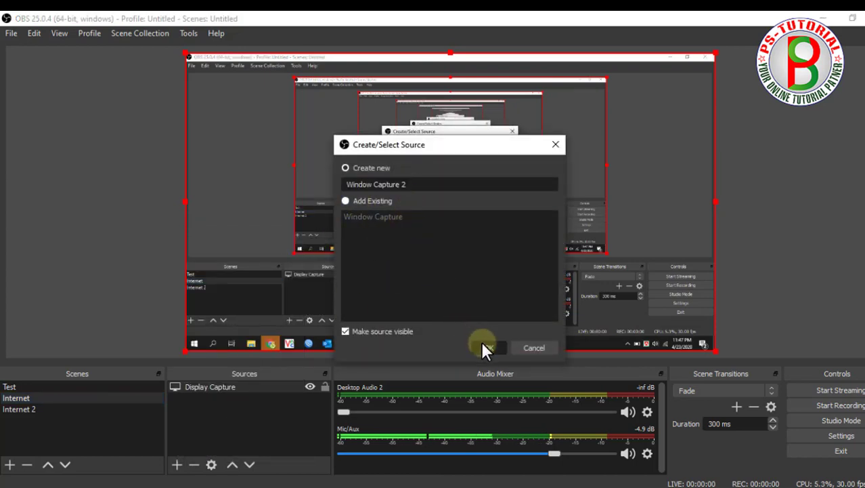
{"action": "left_click", "coordinate": [407, 339]}
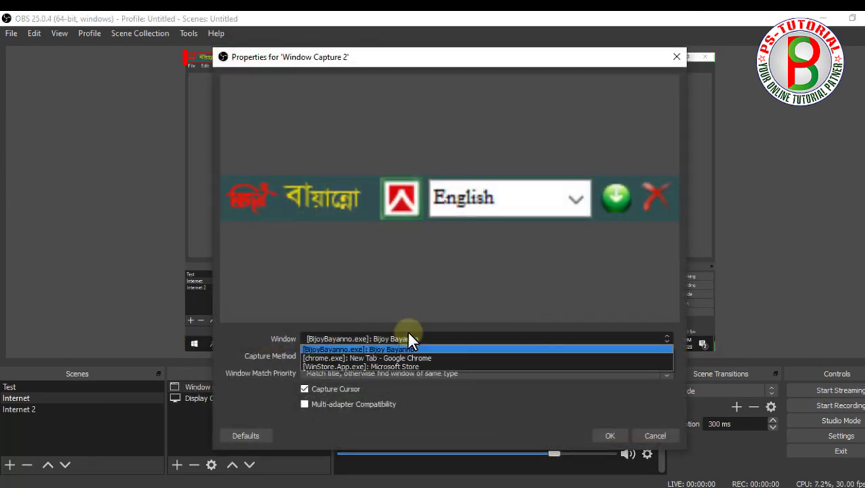
{"action": "left_click", "coordinate": [371, 357]}
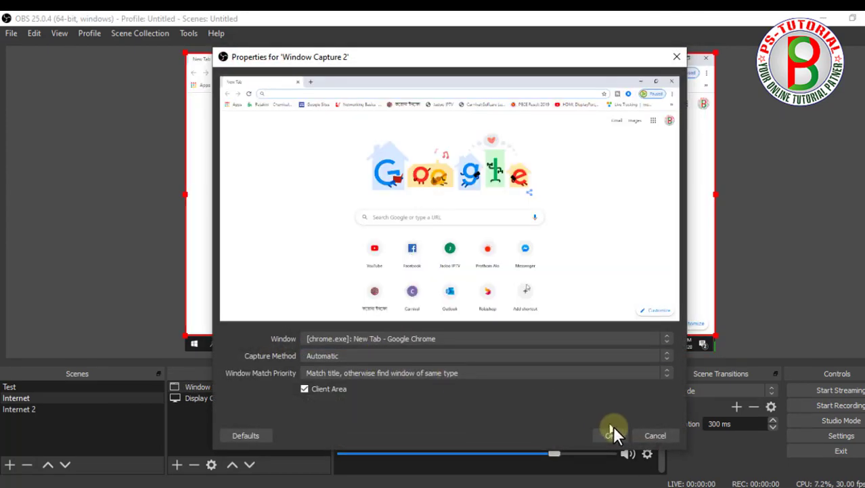
{"action": "left_click", "coordinate": [615, 433]}
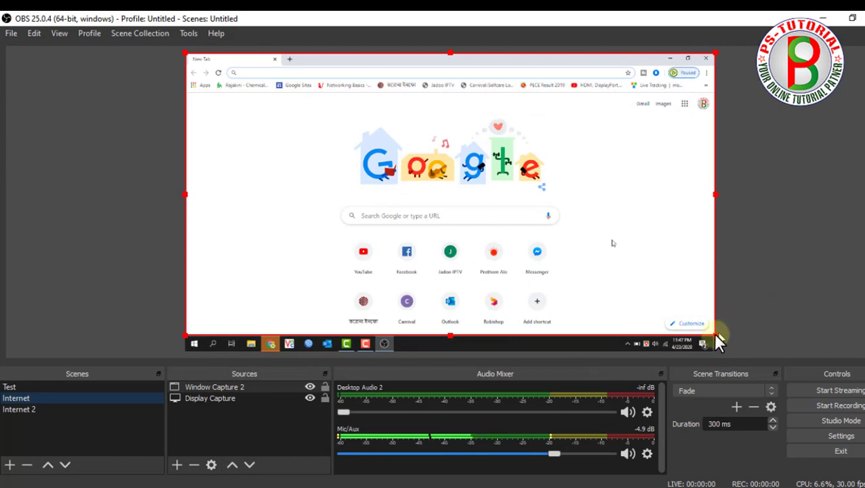
{"action": "left_click_drag", "start_coordinate": [715, 336], "coordinate": [367, 145]}
{"action": "left_click_drag", "start_coordinate": [272, 106], "coordinate": [576, 98]}
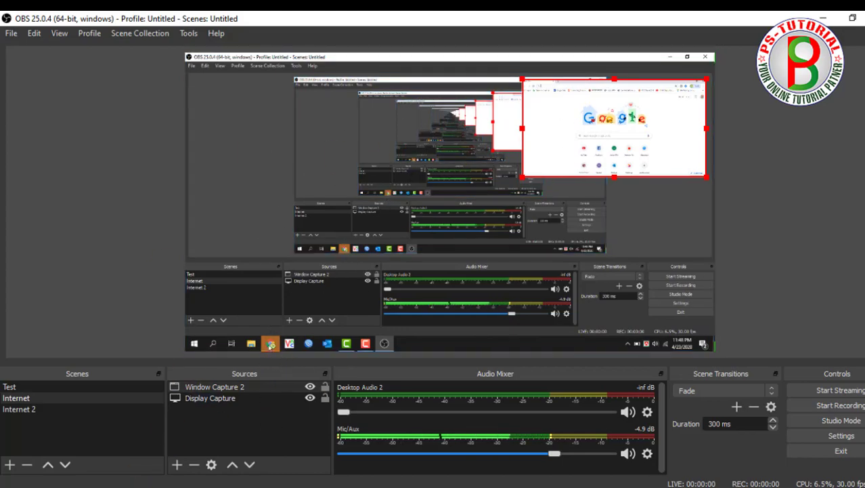
Switch to Google Chrome and move its window down so the OBS preview stays visible above it
{"action": "key", "text": "alt+Tab"}
{"action": "left_click_drag", "start_coordinate": [254, 19], "coordinate": [213, 201]}
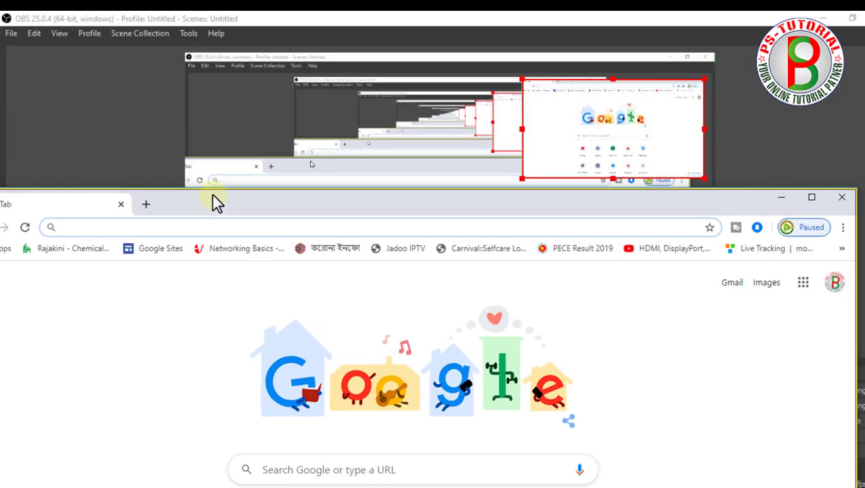
{"action": "type", "text": "face"}
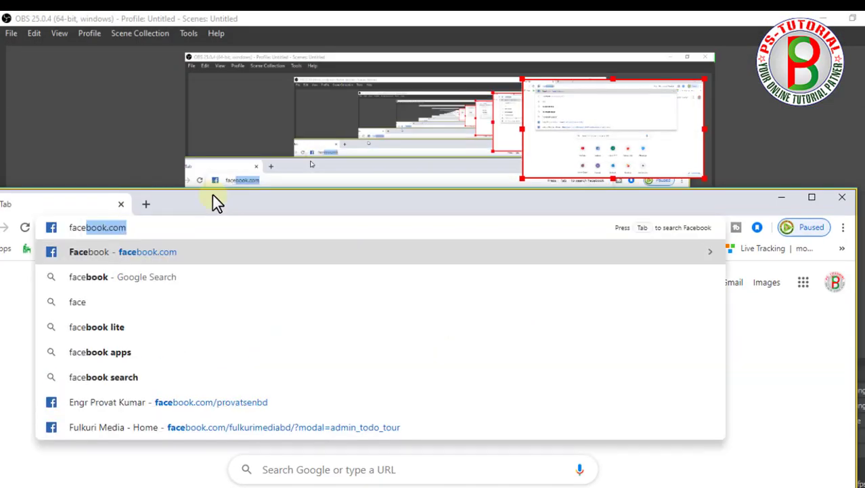
{"action": "key", "text": "BackSpace"}
{"action": "key", "text": "BackSpace"}
{"action": "key", "text": "BackSpace"}
{"action": "key", "text": "BackSpace"}
{"action": "key", "text": "BackSpace"}
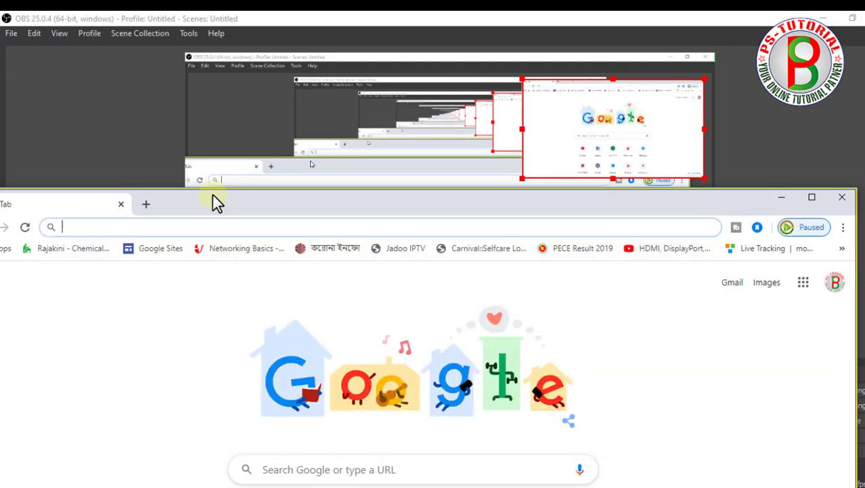
Search Google for "obs" and open the obsproject.com result
{"action": "type", "text": "obs"}
{"action": "key", "text": "Return"}
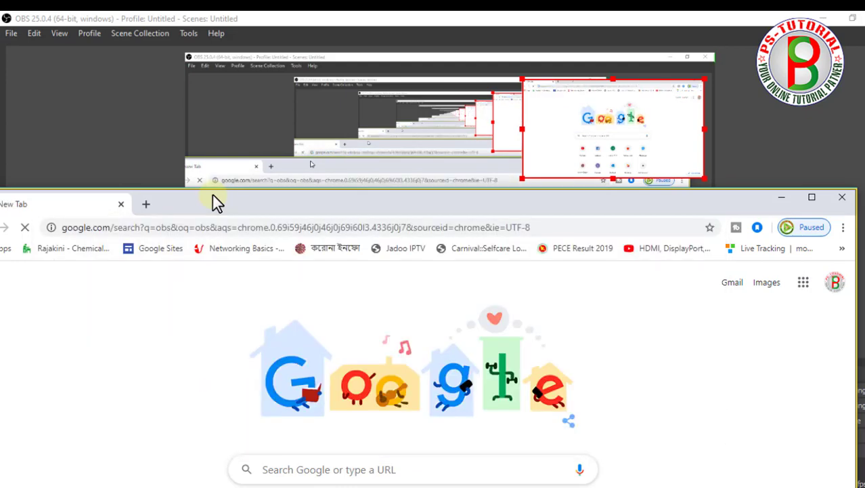
{"action": "left_click_drag", "start_coordinate": [289, 201], "coordinate": [293, 200]}
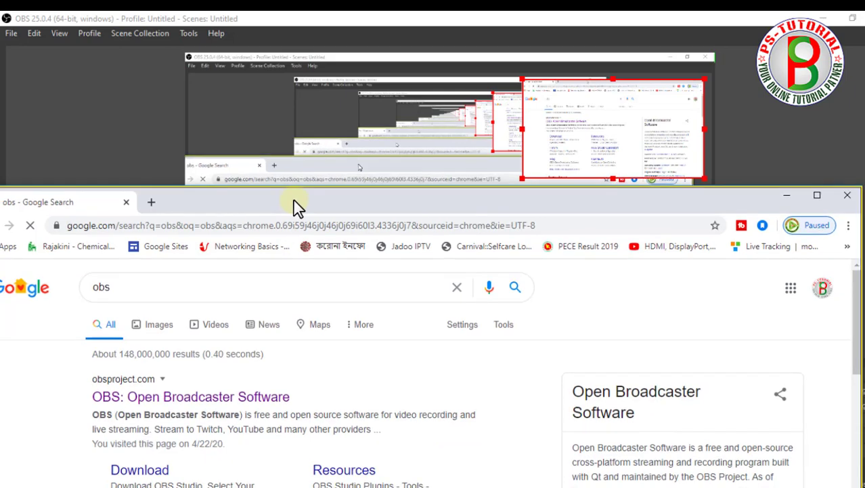
{"action": "left_click", "coordinate": [148, 397]}
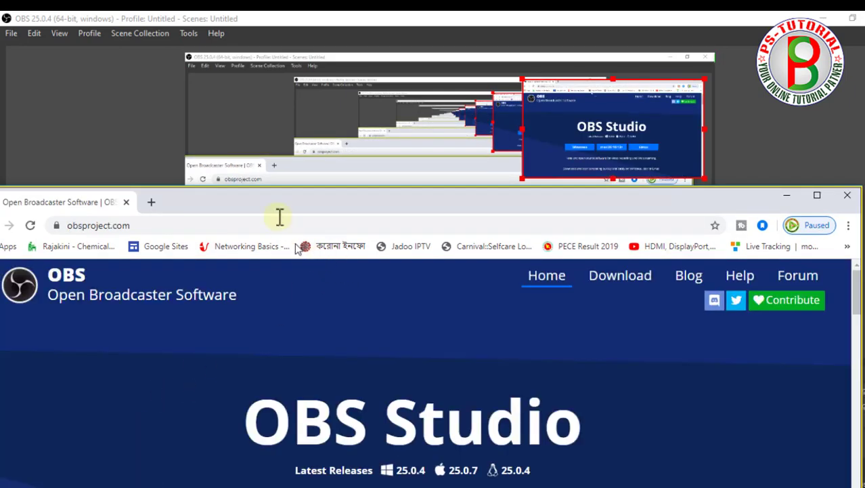
Move the Chrome window until its window controls are reachable above the OBS window, and close it
{"action": "left_click_drag", "start_coordinate": [266, 198], "coordinate": [330, 108]}
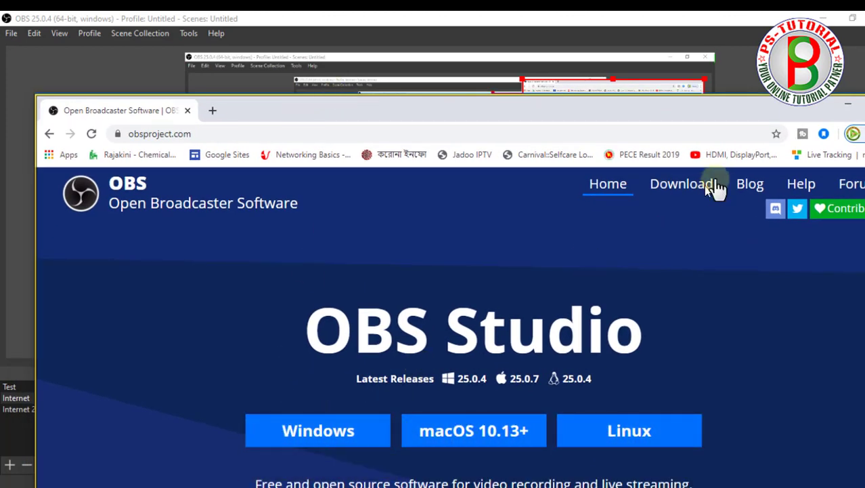
{"action": "left_click_drag", "start_coordinate": [689, 120], "coordinate": [541, 137]}
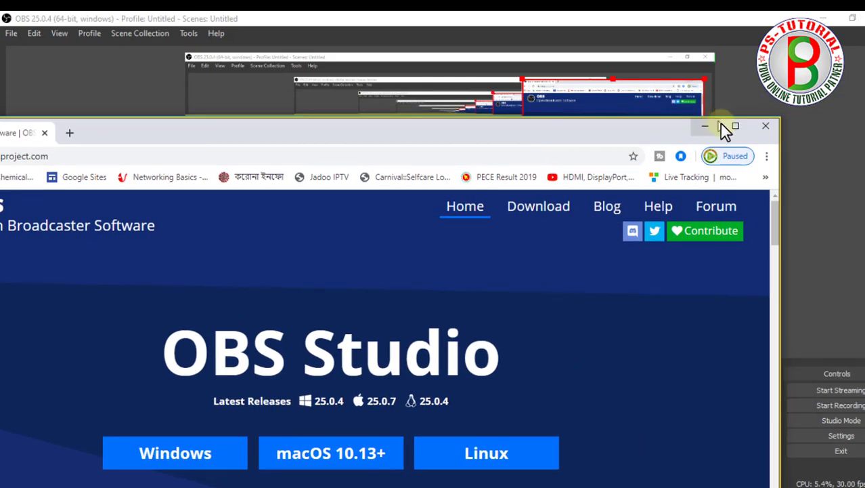
{"action": "left_click", "coordinate": [759, 134]}
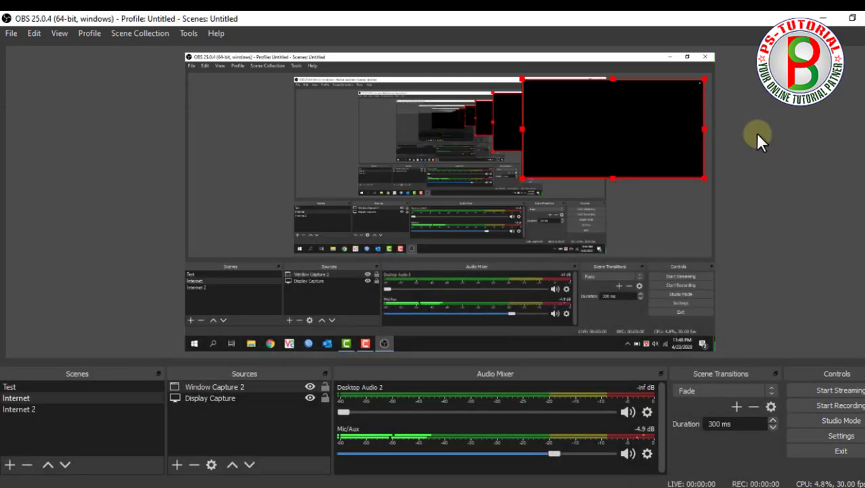
Remove the Window Capture 2 source from the Internet scene and confirm the removal
{"action": "left_click", "coordinate": [207, 400]}
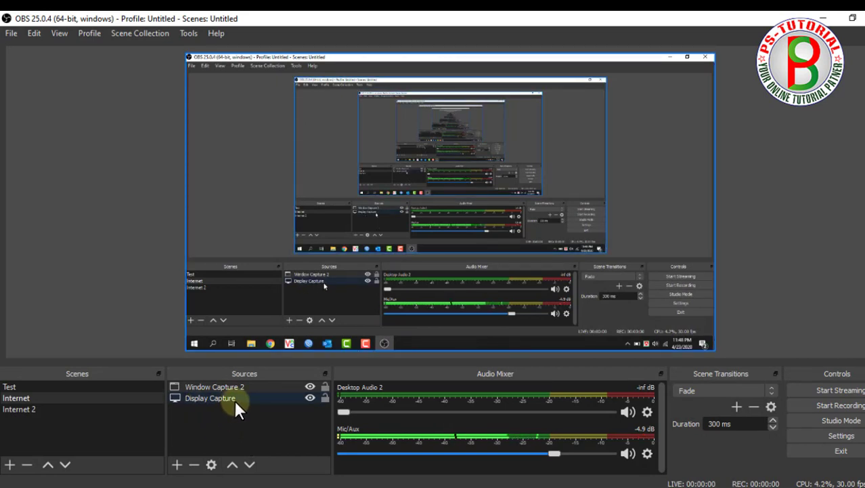
{"action": "left_click", "coordinate": [235, 399]}
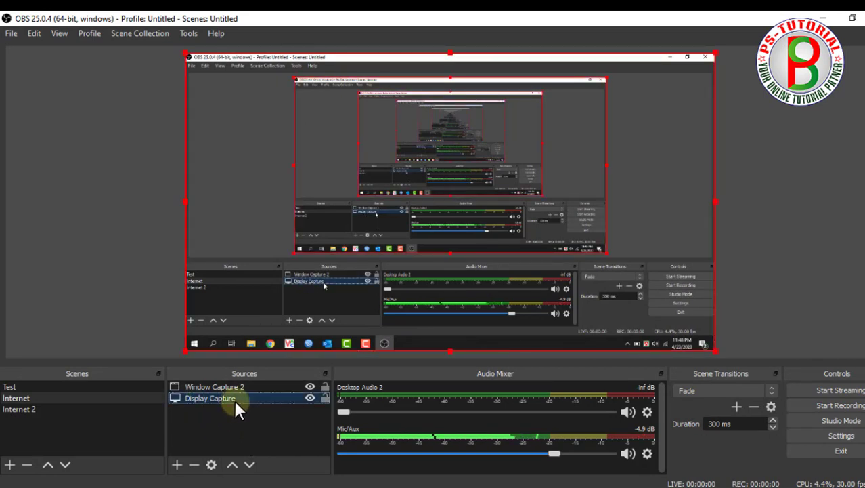
{"action": "right_click", "coordinate": [234, 399]}
{"action": "left_click", "coordinate": [214, 386]}
{"action": "key", "text": "Delete"}
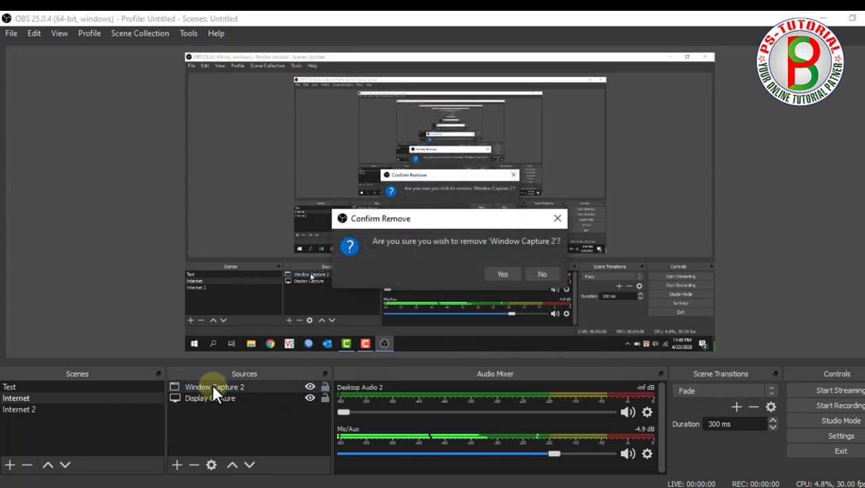
{"action": "left_click", "coordinate": [503, 274]}
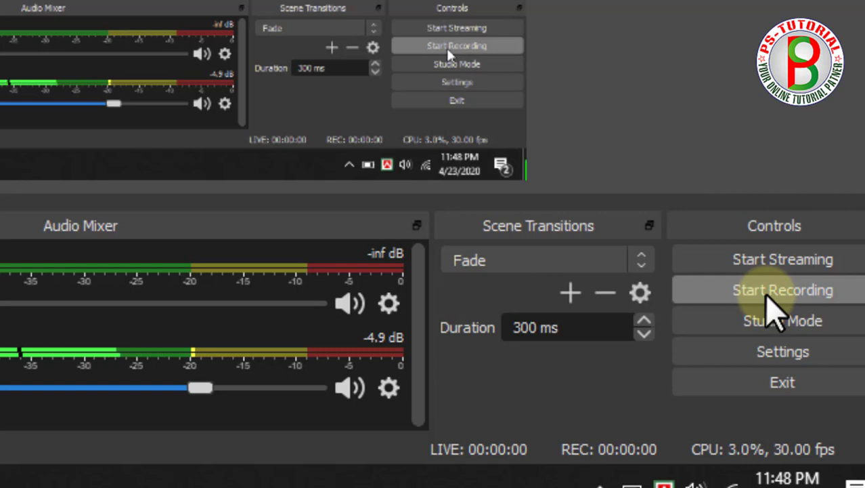
Select YouTube / YouTube Gaming as the streaming service in the settings and place the cursor in the Stream Key field
{"action": "left_click", "coordinate": [780, 346]}
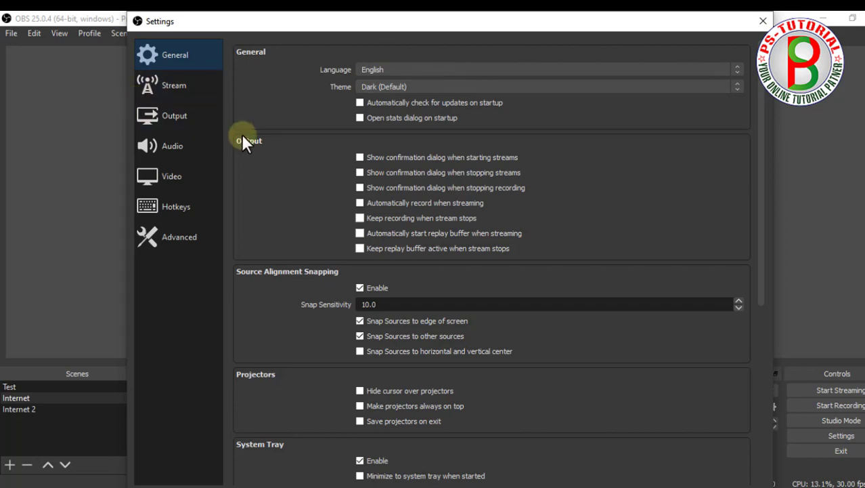
{"action": "left_click", "coordinate": [195, 88]}
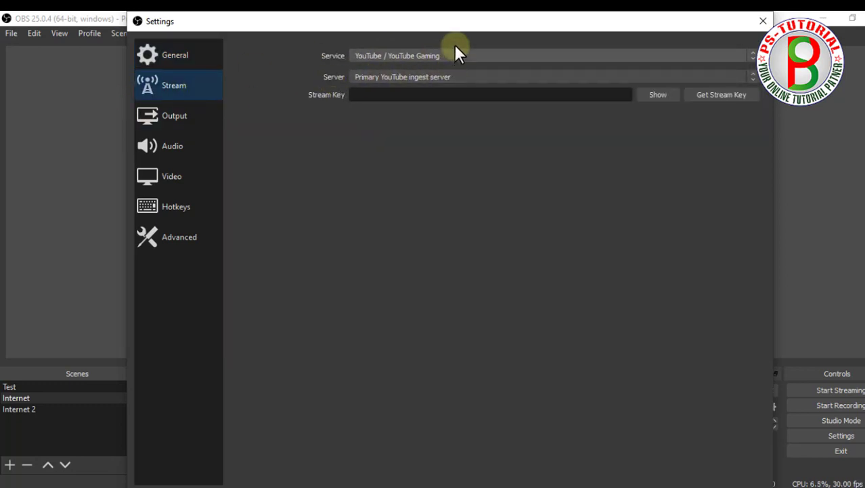
{"action": "left_click", "coordinate": [396, 54]}
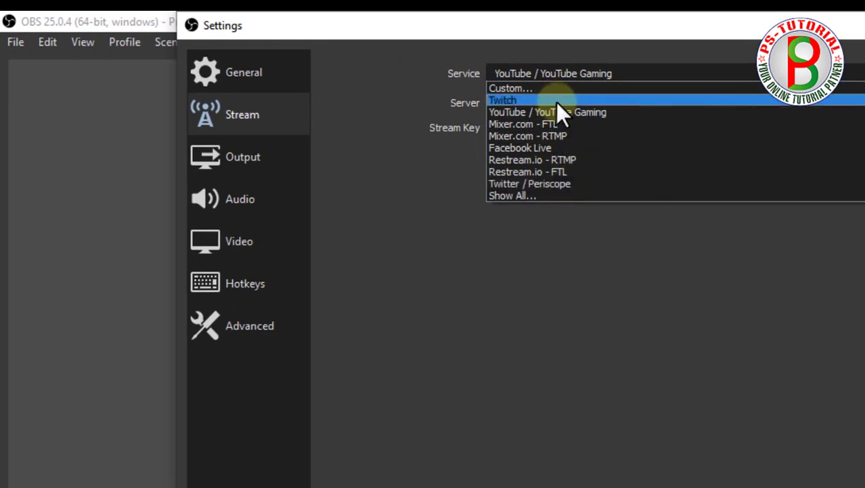
{"action": "left_click", "coordinate": [562, 113]}
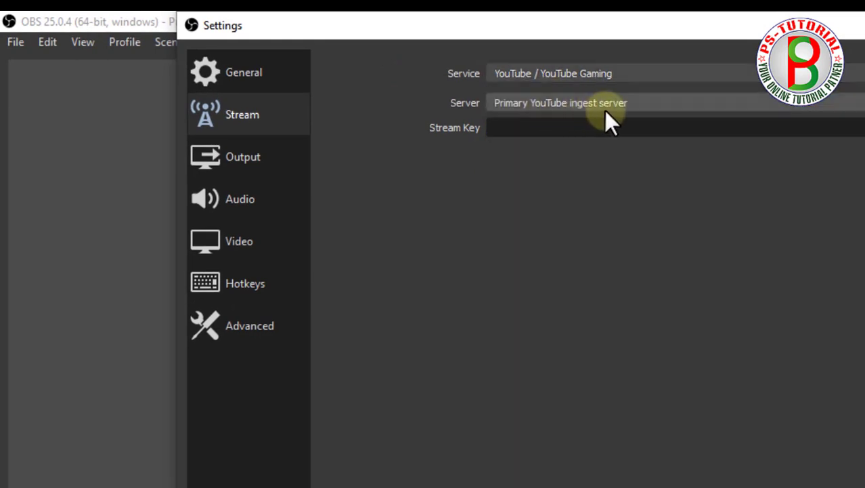
{"action": "left_click", "coordinate": [581, 128]}
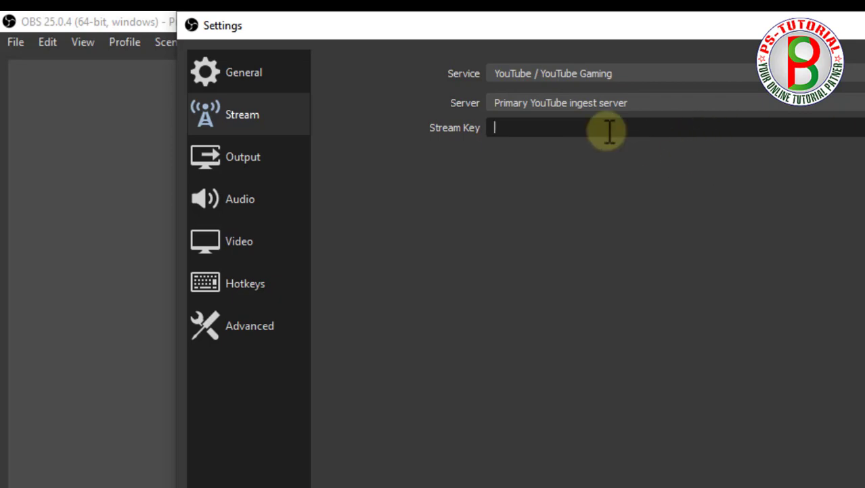
Examine the streaming video bitrate in the output settings, highlighting its value without changing it
{"action": "left_click", "coordinate": [269, 169]}
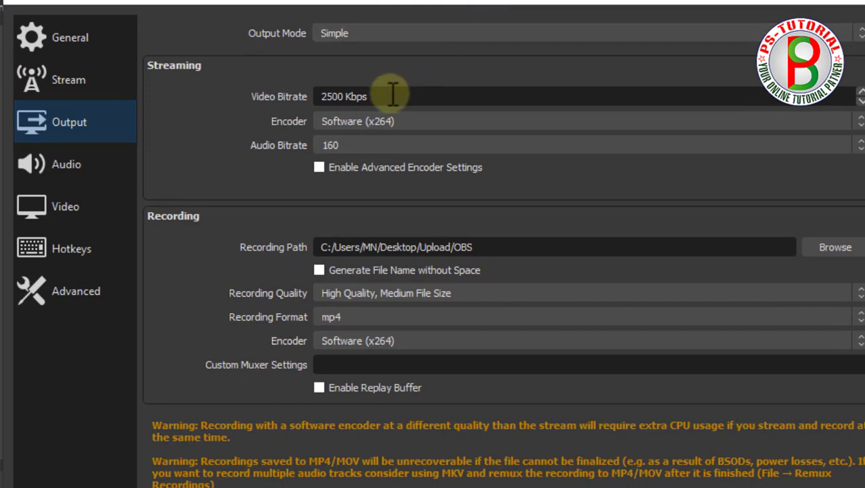
{"action": "left_click_drag", "start_coordinate": [337, 96], "coordinate": [329, 98]}
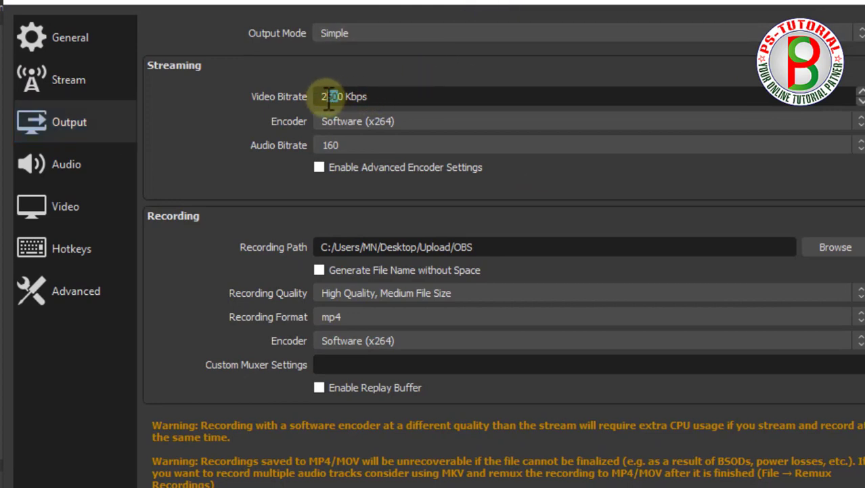
{"action": "double_click", "coordinate": [327, 100]}
{"action": "left_click", "coordinate": [326, 100]}
{"action": "key", "text": "Home"}
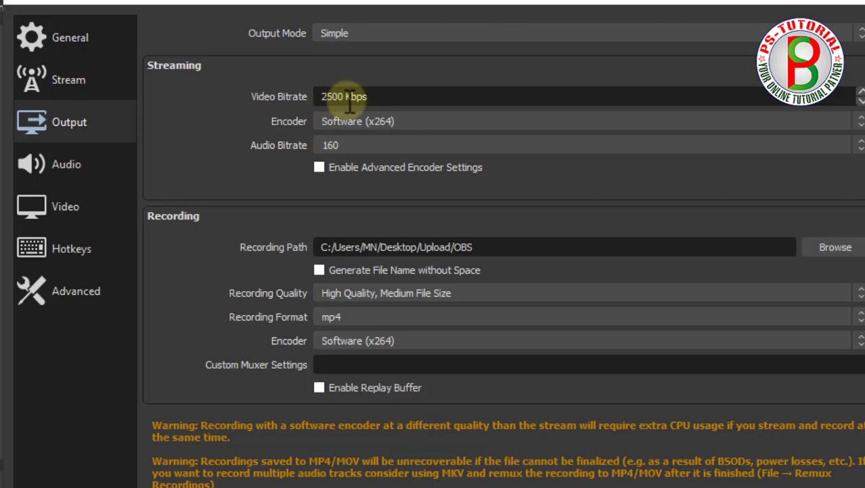
{"action": "left_click_drag", "start_coordinate": [338, 98], "coordinate": [312, 101]}
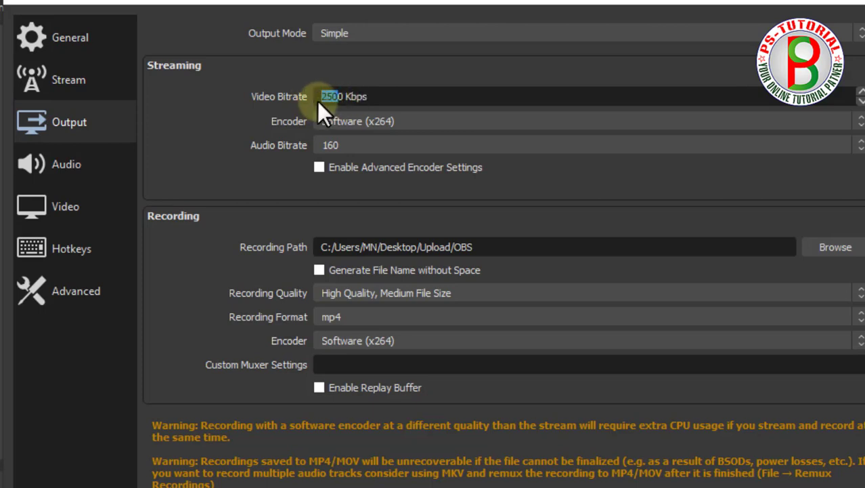
{"action": "left_click", "coordinate": [322, 103]}
{"action": "mouse_move", "coordinate": [323, 103]}
{"action": "left_mouse_down"}
{"action": "mouse_move", "coordinate": [353, 110]}
{"action": "mouse_move", "coordinate": [338, 93]}
{"action": "mouse_move", "coordinate": [320, 94]}
{"action": "left_mouse_up"}
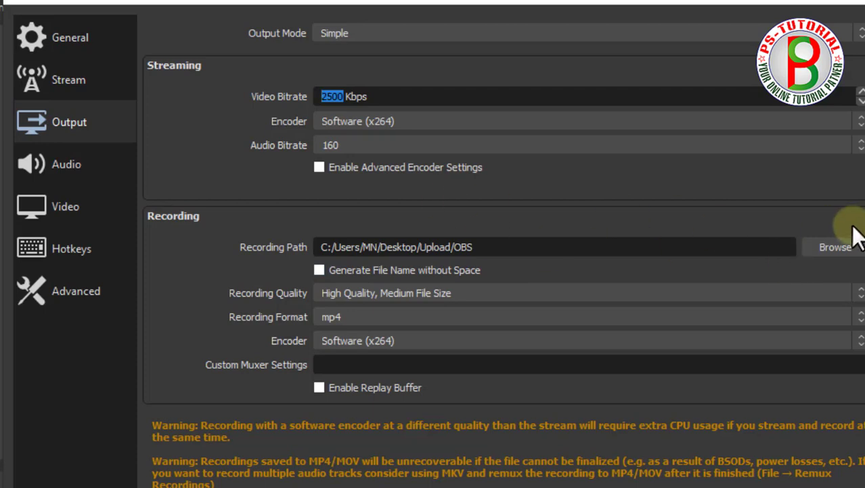
Check the recording folder selection without changing it, and choose High Quality, Medium File Size as the recording quality
{"action": "left_click", "coordinate": [493, 272]}
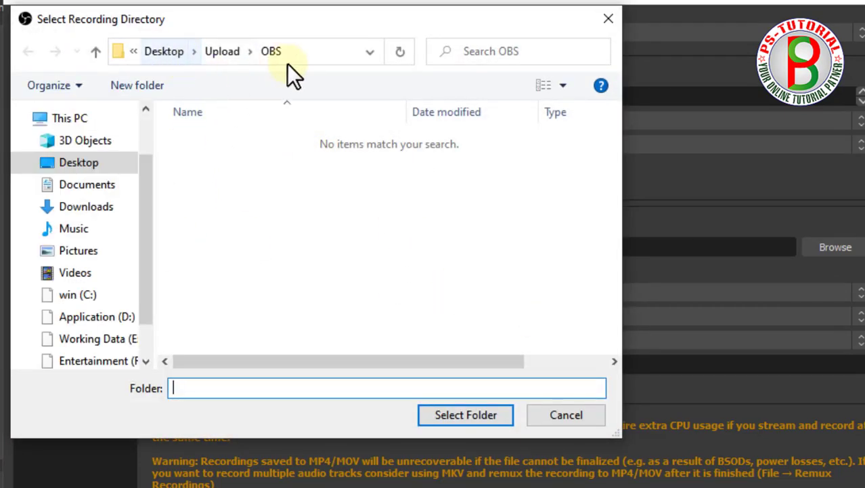
{"action": "left_click", "coordinate": [577, 406]}
{"action": "left_click", "coordinate": [352, 287]}
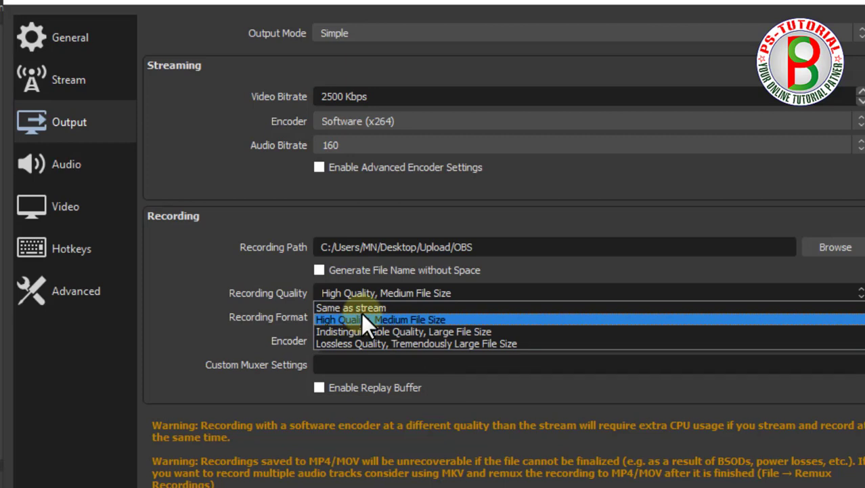
{"action": "left_click", "coordinate": [362, 318]}
Choose mp4 as the recording format after reviewing the available formats, and adjust the position of the settings window
{"action": "left_click", "coordinate": [355, 317]}
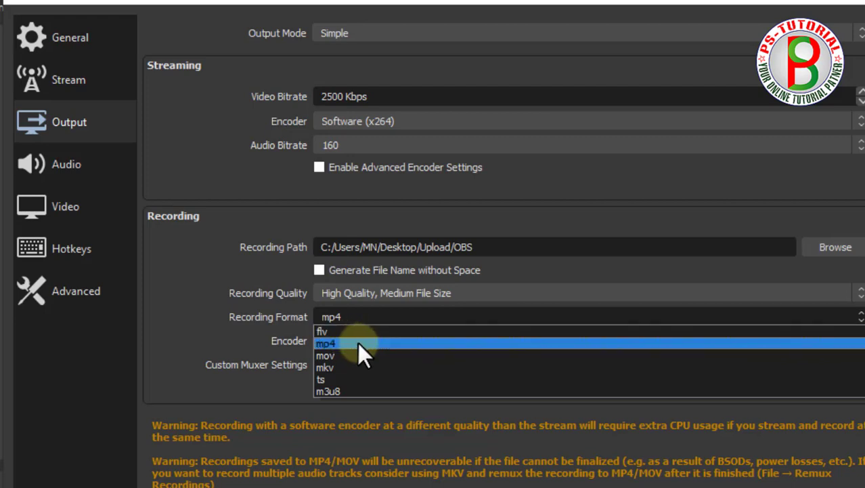
{"action": "left_click", "coordinate": [357, 342]}
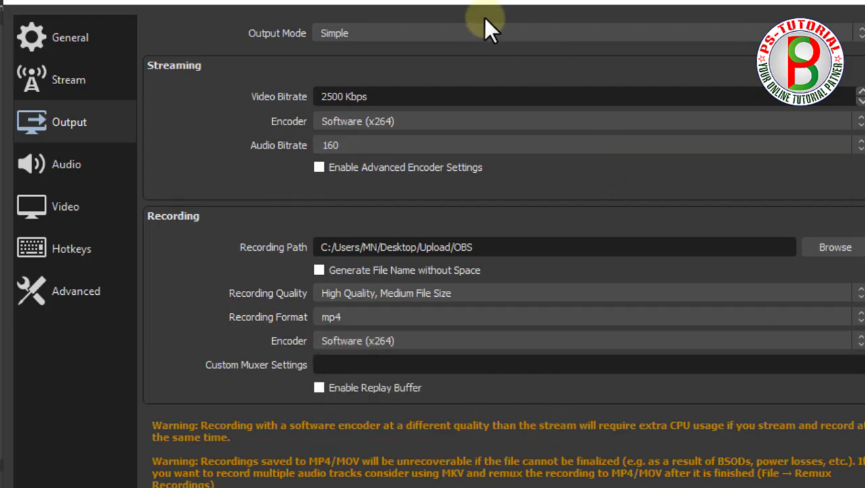
{"action": "left_click", "coordinate": [358, 316]}
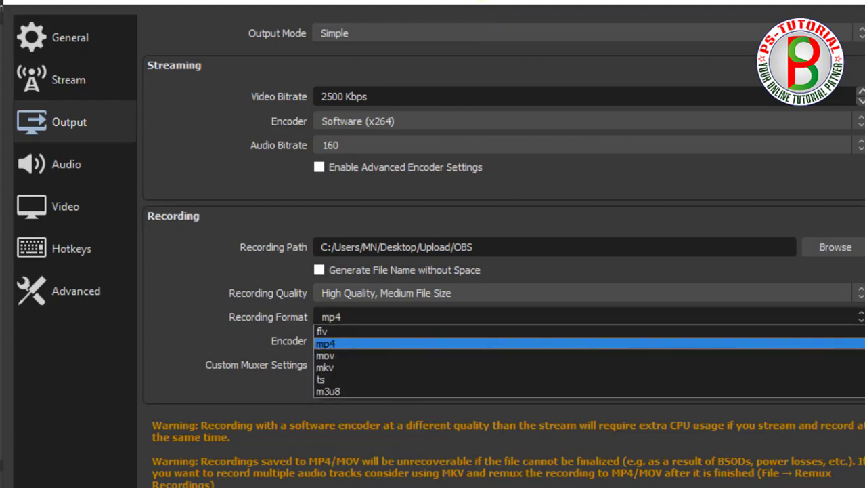
{"action": "left_click", "coordinate": [489, 7]}
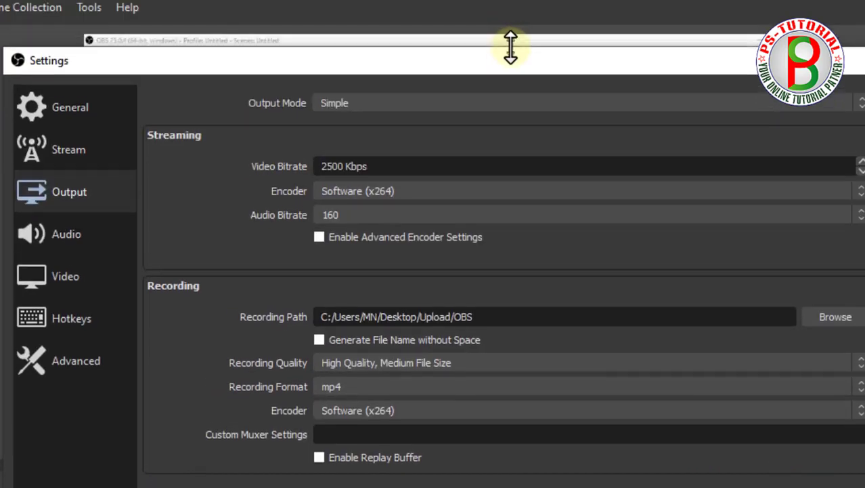
{"action": "left_click_drag", "start_coordinate": [510, 57], "coordinate": [512, 19]}
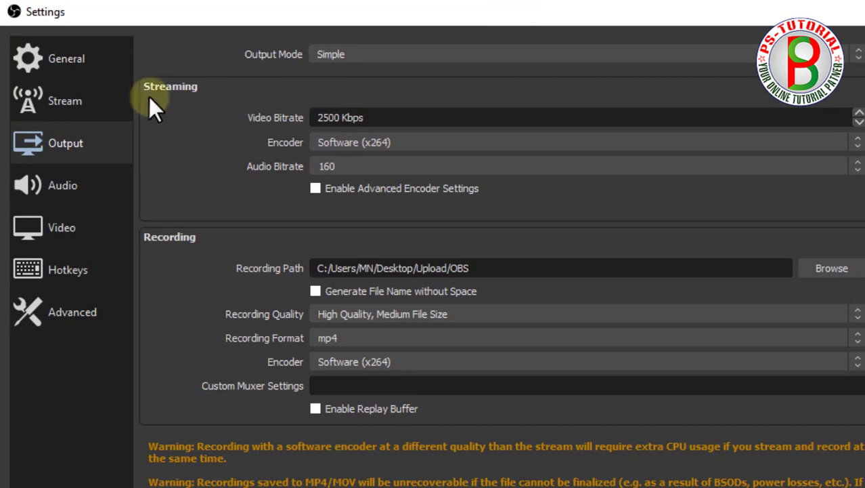
Set the Mic/Auxiliary Audio device to Disabled in the audio settings
{"action": "left_click", "coordinate": [88, 191]}
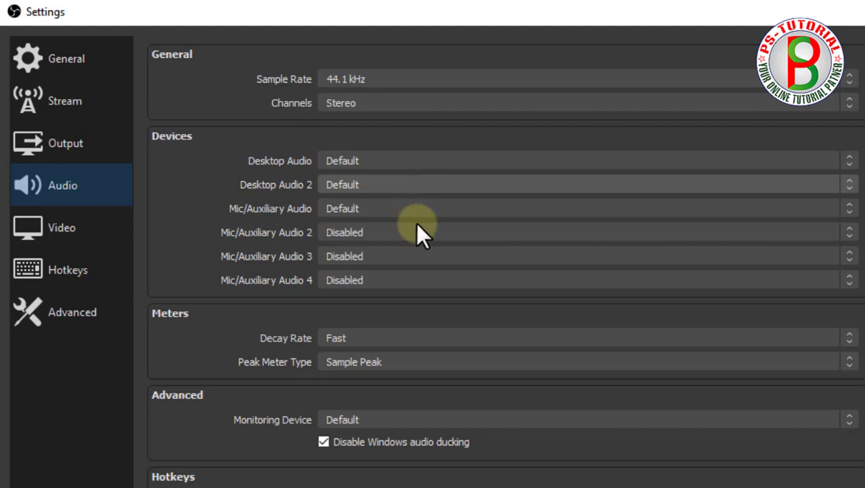
{"action": "left_click", "coordinate": [340, 213]}
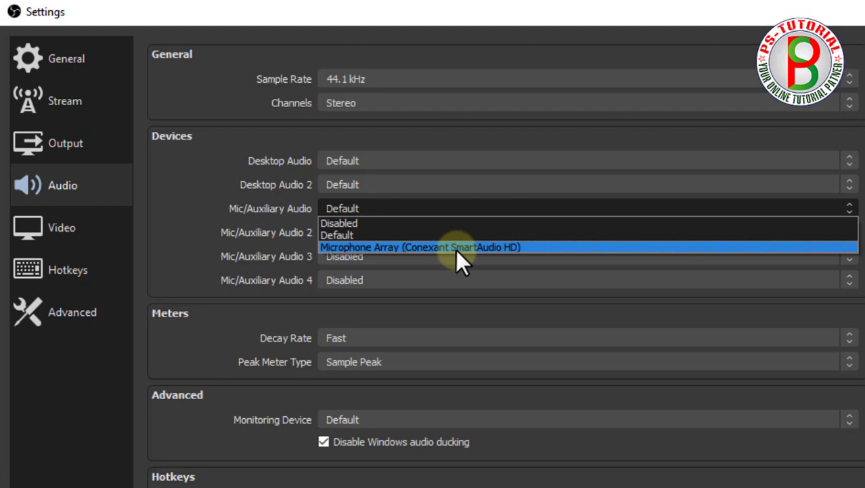
{"action": "left_click", "coordinate": [432, 220]}
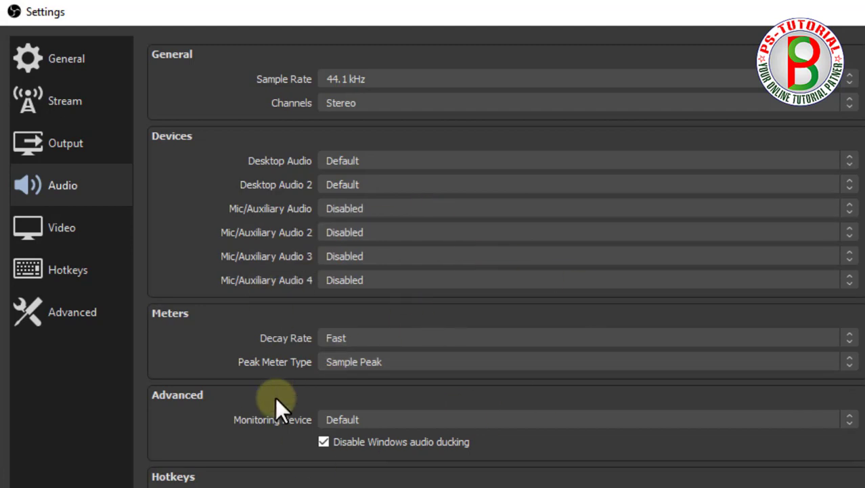
Check the video settings and assign the hotkey Ctrl + Shift to Quick Transition: Fade to Black (300ms)
{"action": "left_click", "coordinate": [55, 228]}
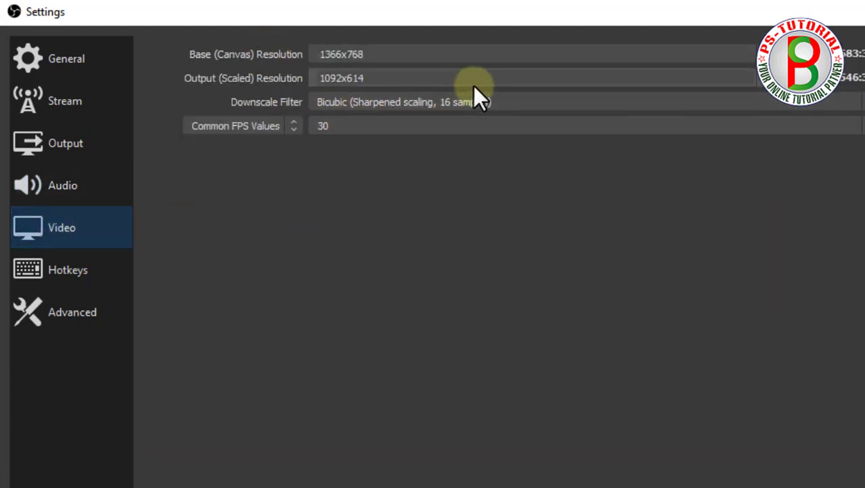
{"action": "left_click", "coordinate": [75, 262]}
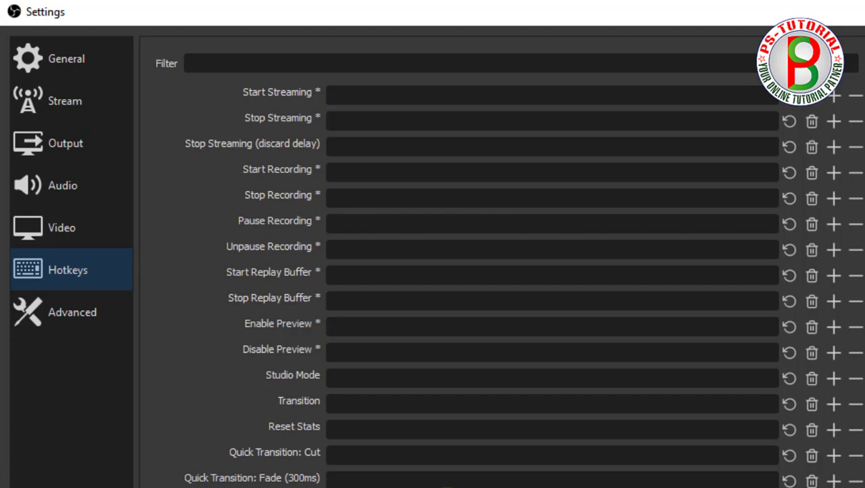
{"action": "scroll", "coordinate": [507, 264], "scroll_direction": "down", "scroll_amount": 3}
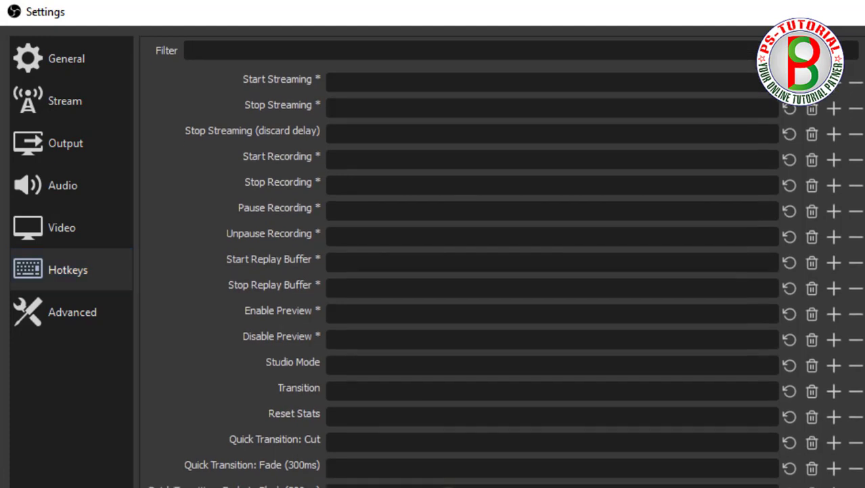
{"action": "left_click", "coordinate": [335, 427]}
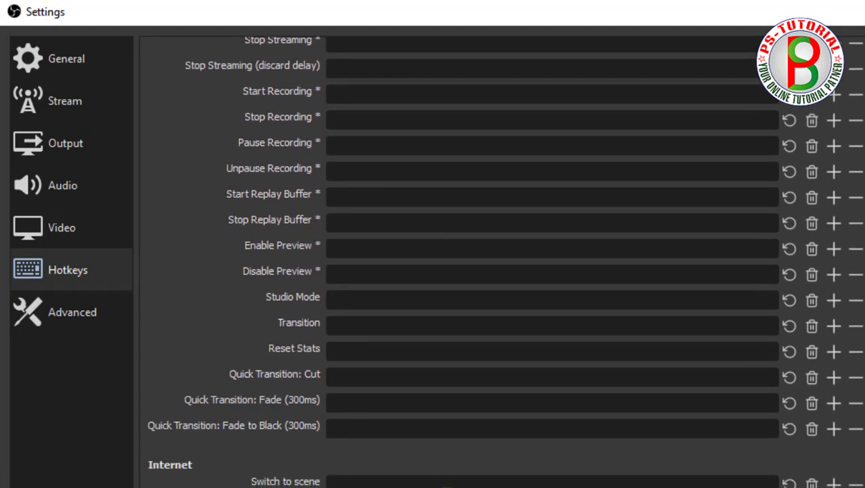
{"action": "key", "text": "h"}
{"action": "key", "text": "BackSpace"}
{"action": "key", "text": "KP_Add"}
{"action": "key", "text": "BackSpace"}
{"action": "key", "text": "ctrl"}
{"action": "key", "text": "ctrl+shift"}
{"action": "key", "text": "ctrl+shift"}
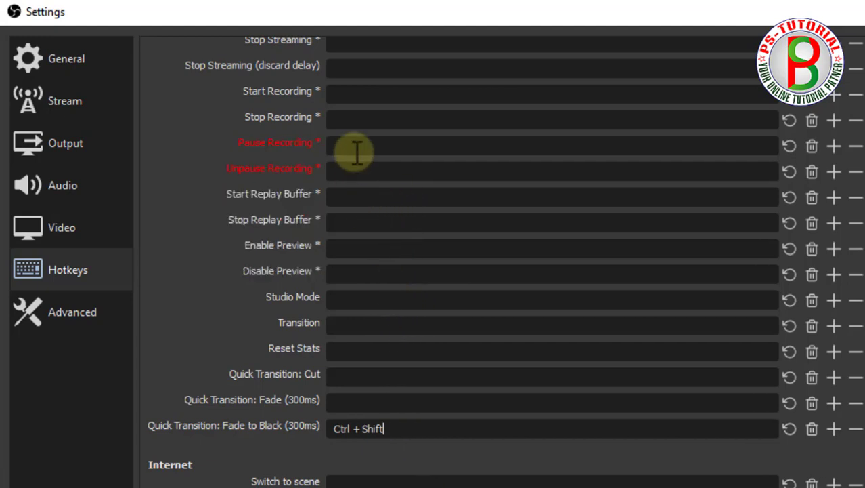
Assign the hotkey Ctrl + Enter to Start Recording and Ctrl + Backspace to Stop Recording
{"action": "left_click", "coordinate": [359, 94]}
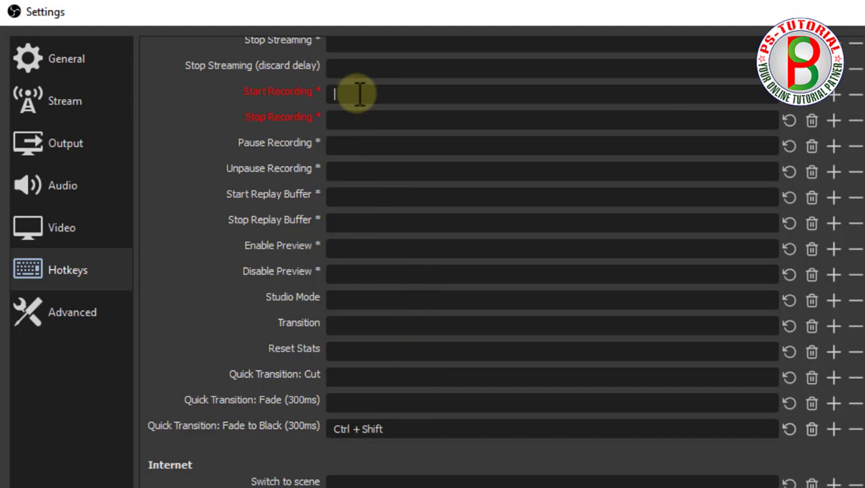
{"action": "key", "text": "ctrl+Return"}
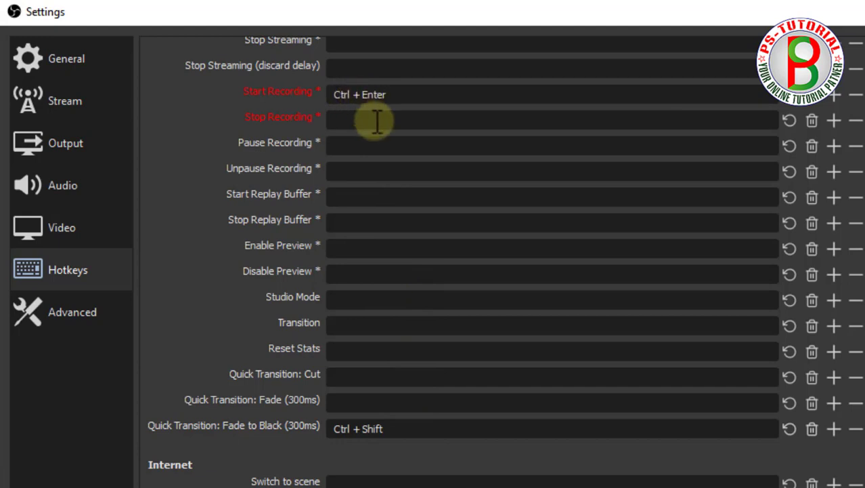
{"action": "left_click", "coordinate": [375, 121]}
{"action": "key", "text": "ctrl"}
{"action": "key", "text": "ctrl+Return"}
{"action": "key", "text": "ctrl+BackSpace"}
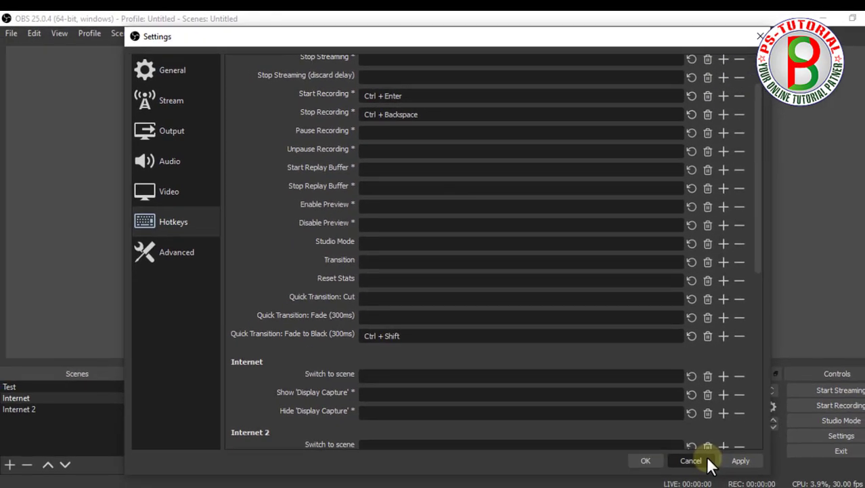
Review the advanced settings and close the settings window without applying changes
{"action": "left_click", "coordinate": [147, 262]}
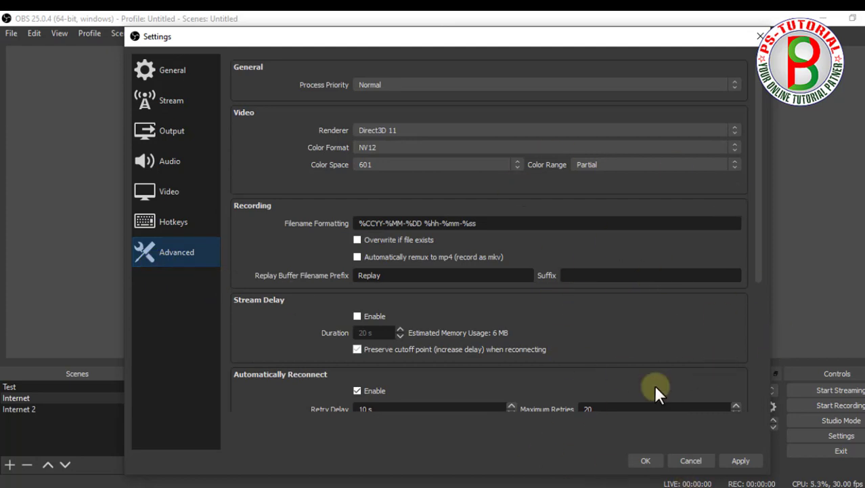
{"action": "left_click", "coordinate": [704, 464]}
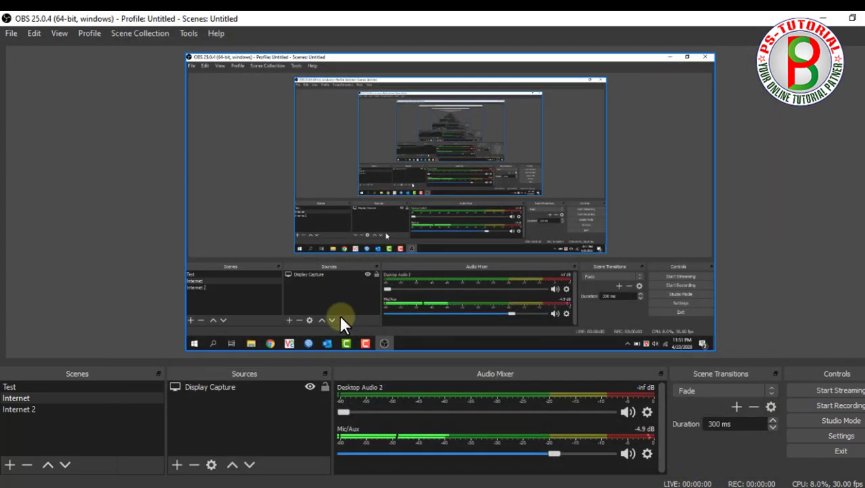
Record a short test clip of the display while opening and closing File Explorer, and stop the recording
{"action": "left_click", "coordinate": [861, 405]}
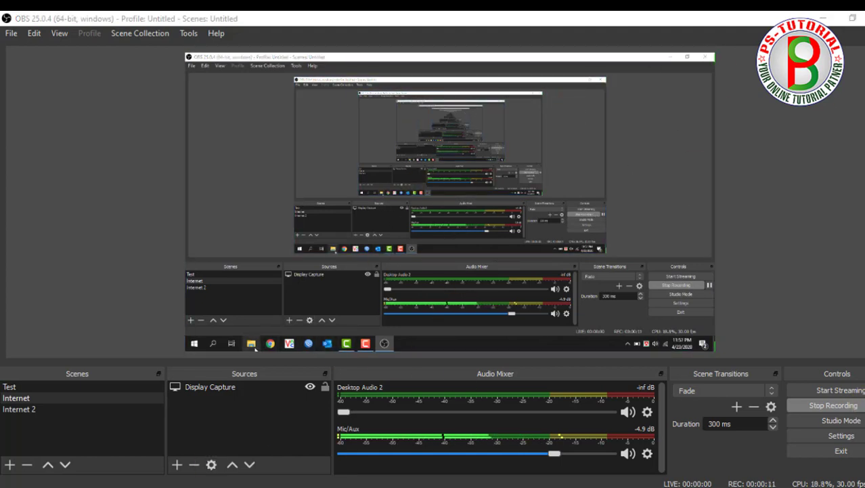
{"action": "left_click", "coordinate": [124, 485]}
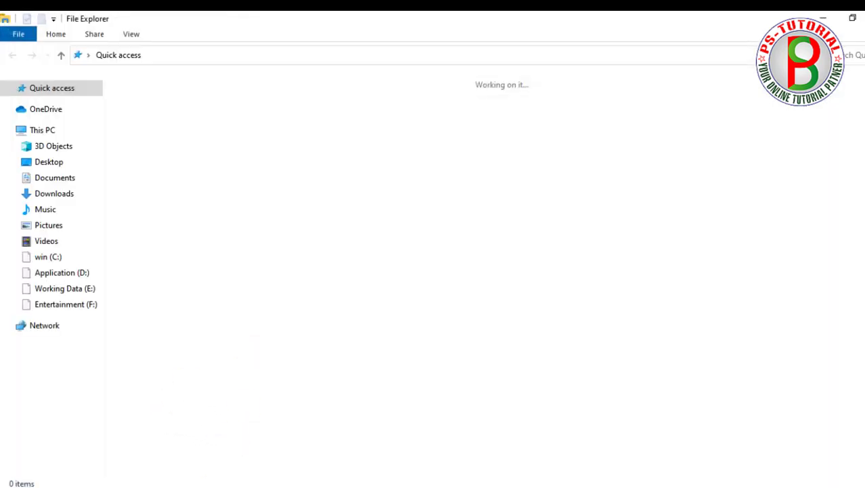
{"action": "left_click", "coordinate": [372, 485]}
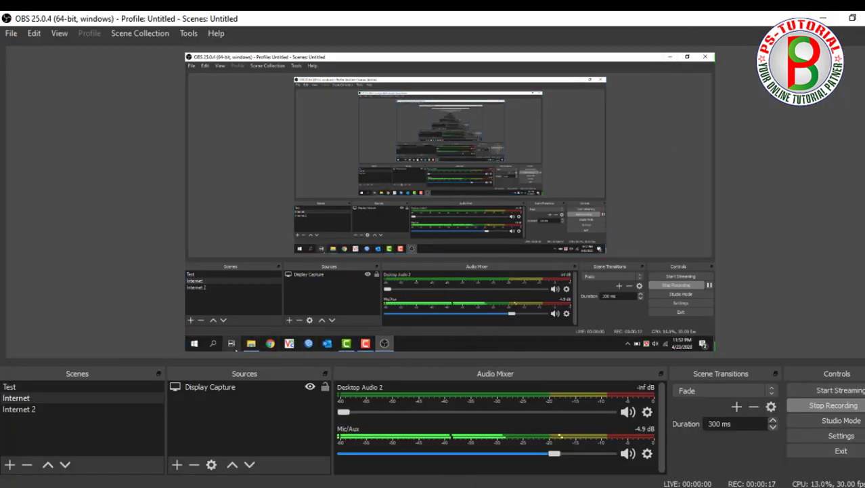
{"action": "mouse_move", "coordinate": [116, 485]}
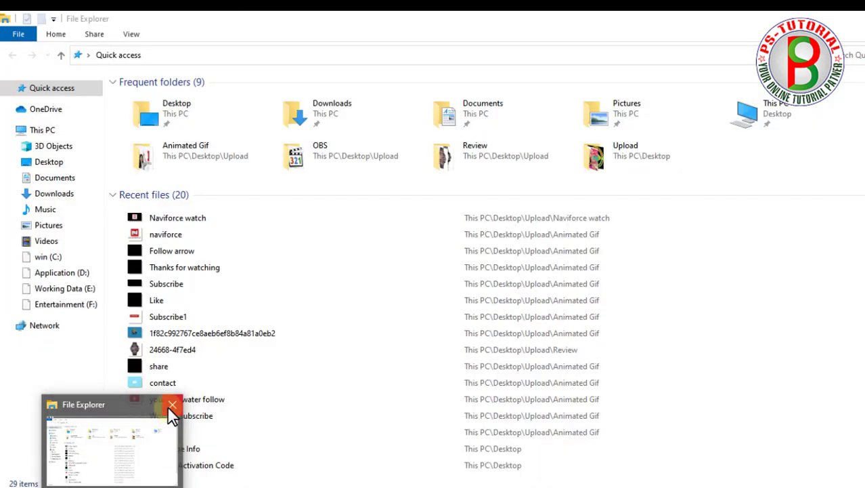
{"action": "left_click", "coordinate": [171, 406]}
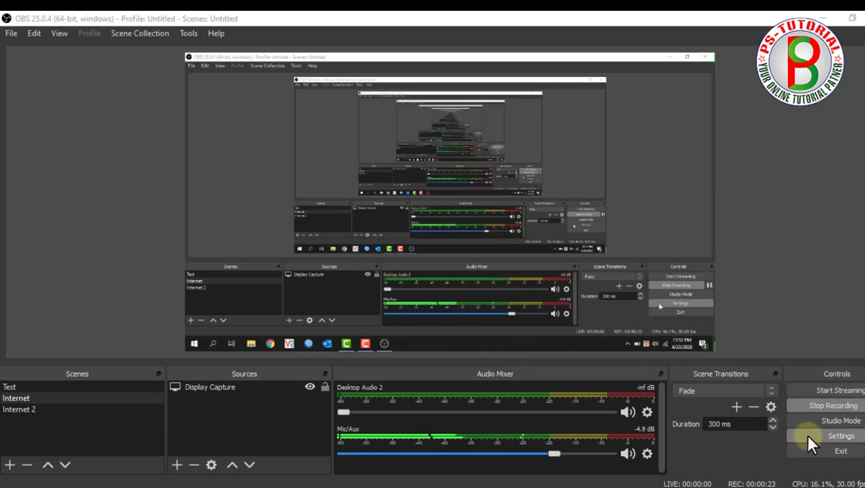
{"action": "left_click", "coordinate": [833, 400]}
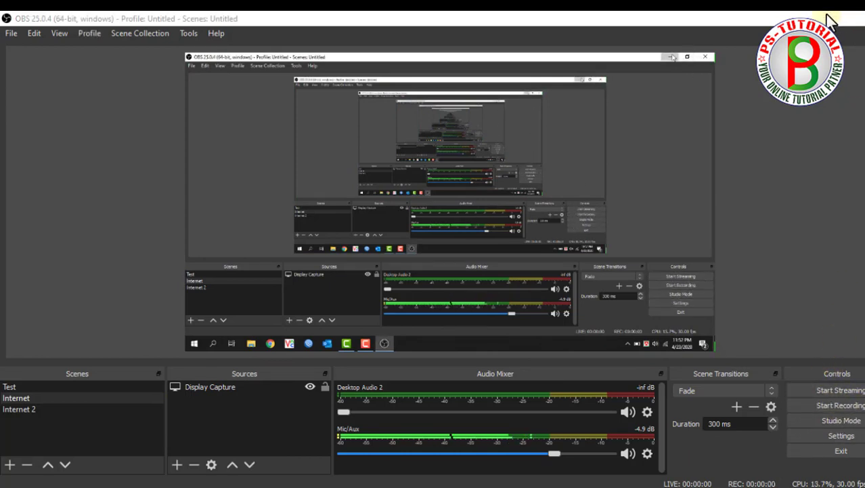
Minimize OBS and open the OBS folder inside the Upload folder on the desktop
{"action": "left_click", "coordinate": [823, 18]}
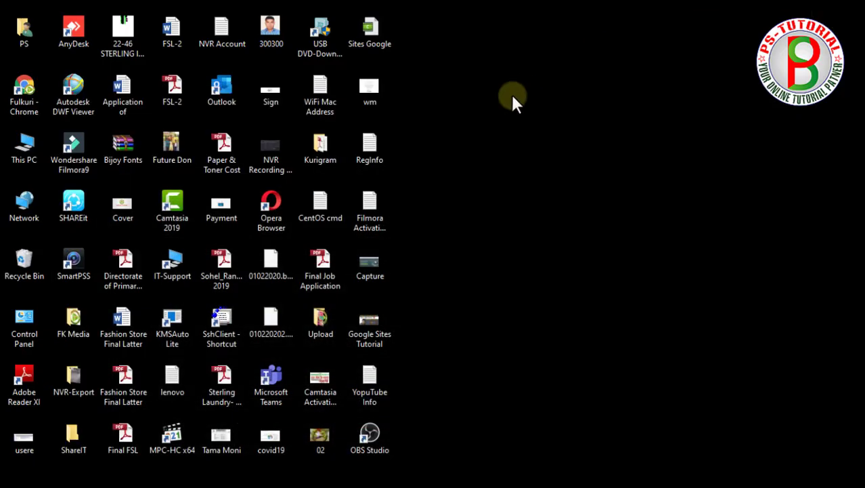
{"action": "double_click", "coordinate": [323, 323]}
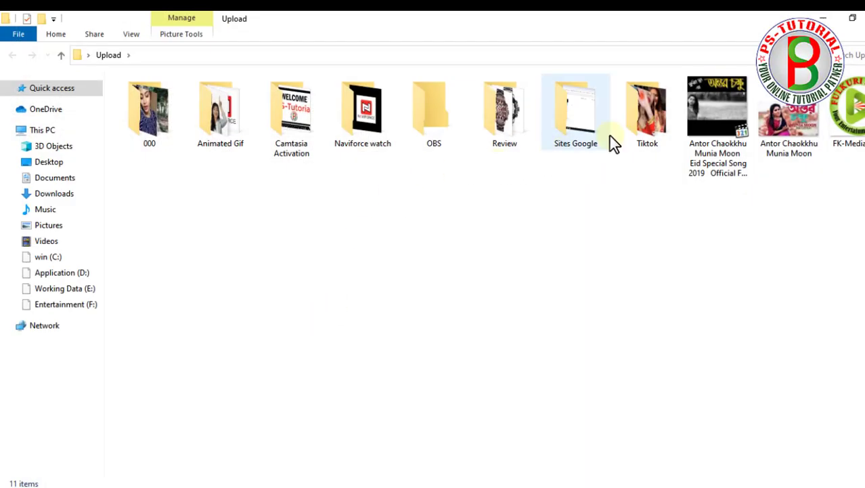
{"action": "left_click", "coordinate": [457, 119]}
{"action": "double_click", "coordinate": [457, 119]}
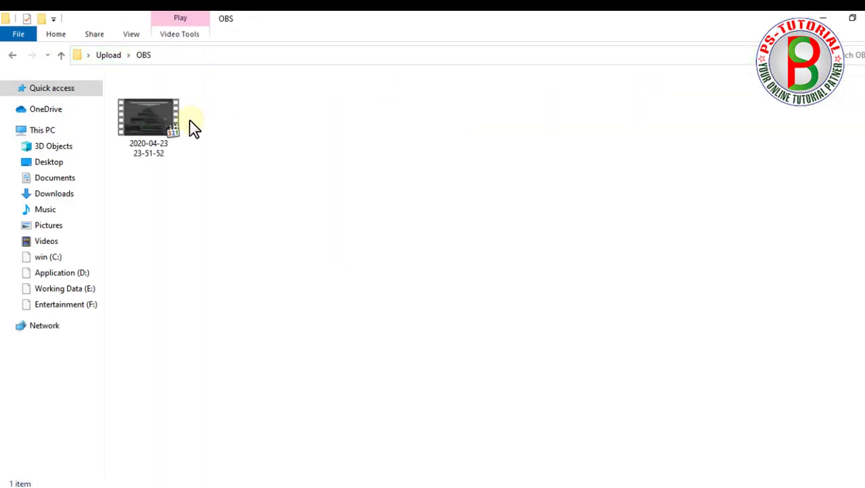
{"action": "left_click", "coordinate": [149, 136]}
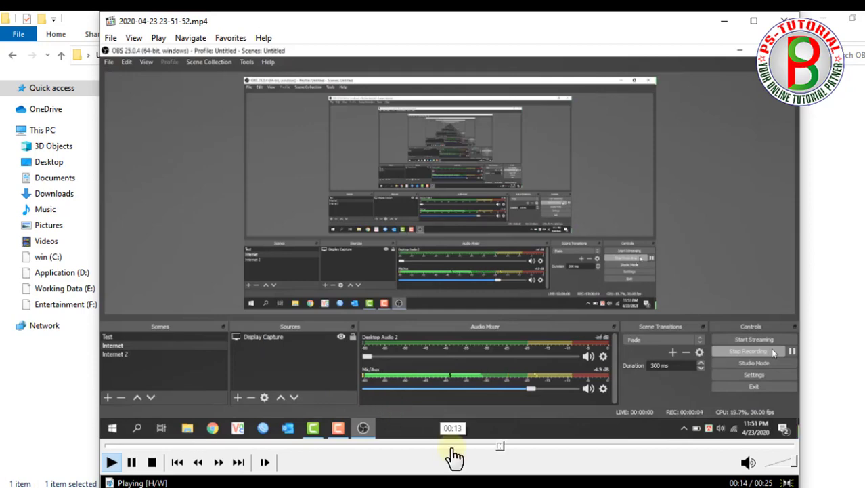
{"action": "left_click_drag", "start_coordinate": [482, 446], "coordinate": [637, 448]}
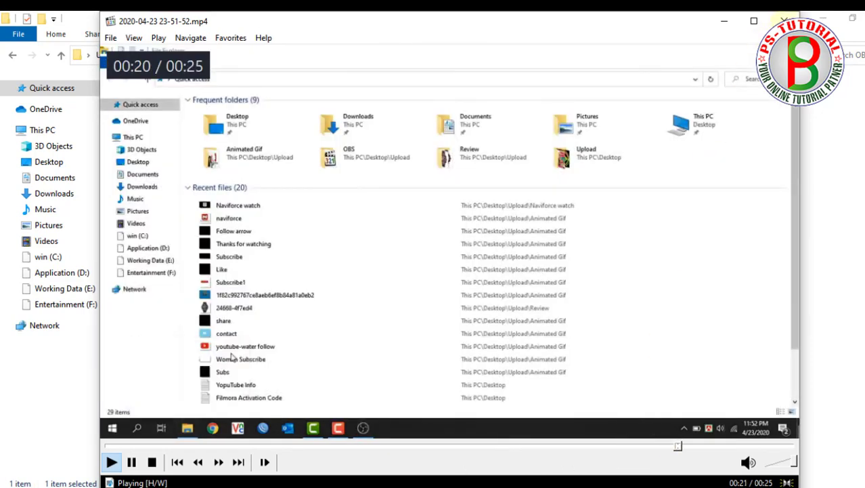
{"action": "left_click", "coordinate": [784, 21]}
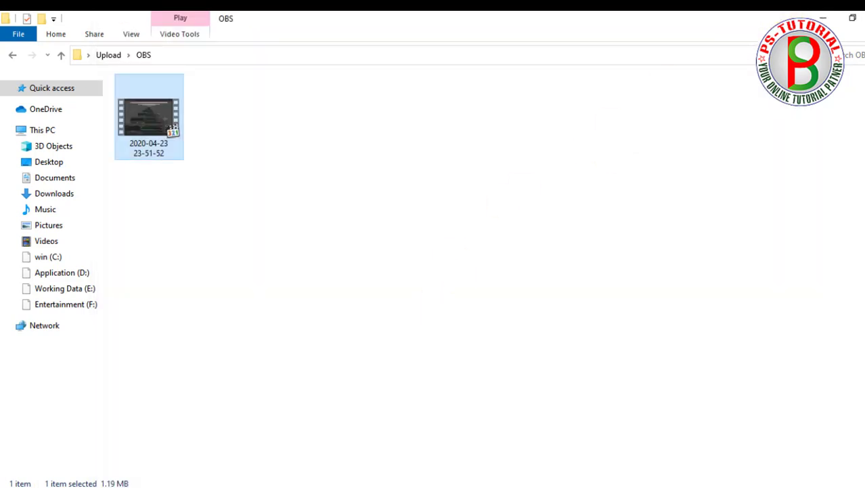
{"action": "left_click", "coordinate": [861, 18]}
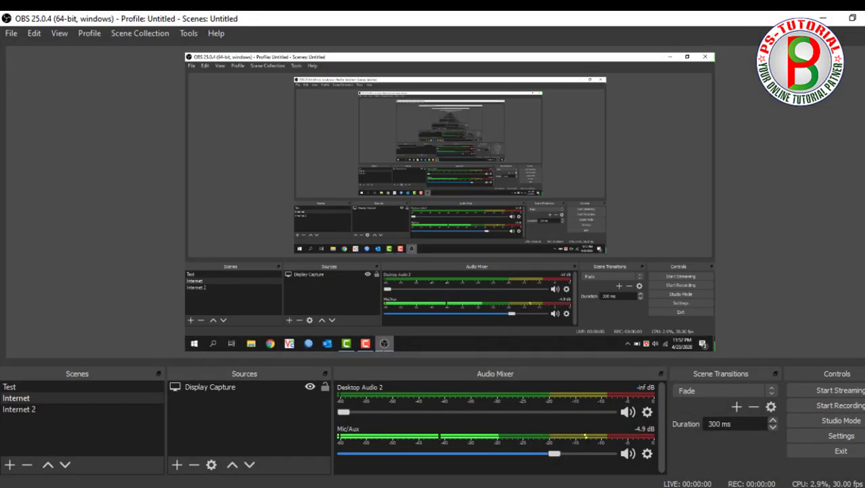
Try Facebook Live as the streaming service in the stream settings, place the cursor in the Stream Key field, and reposition the settings window
{"action": "left_click", "coordinate": [9, 34]}
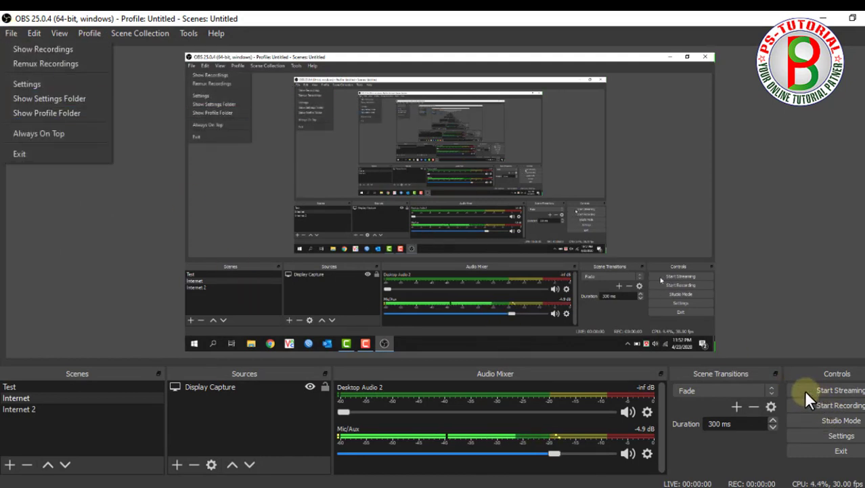
{"action": "left_click", "coordinate": [811, 438]}
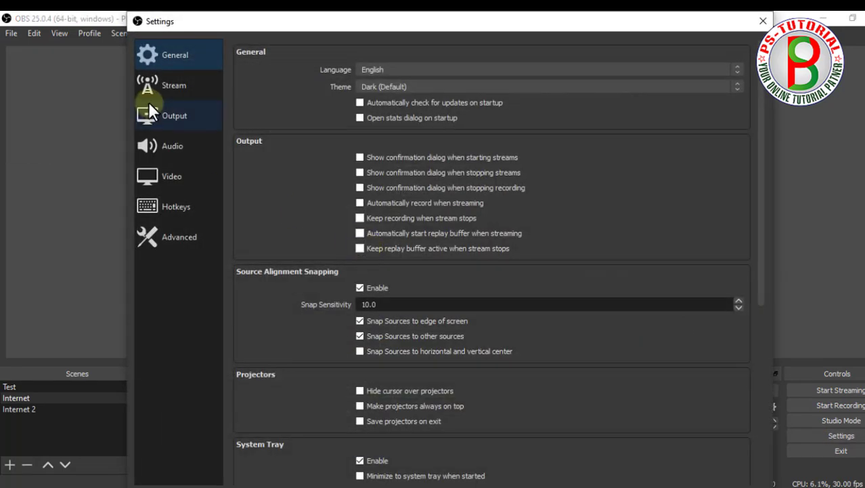
{"action": "left_click", "coordinate": [178, 96]}
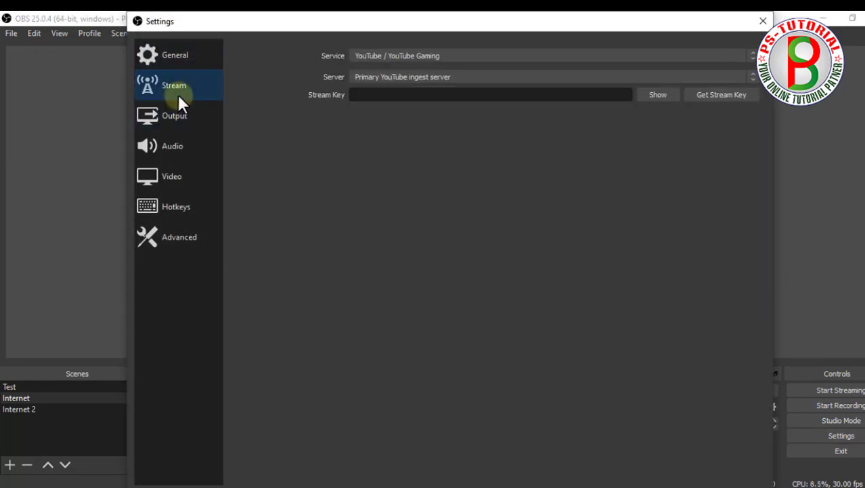
{"action": "left_click", "coordinate": [378, 59]}
{"action": "left_click", "coordinate": [404, 111]}
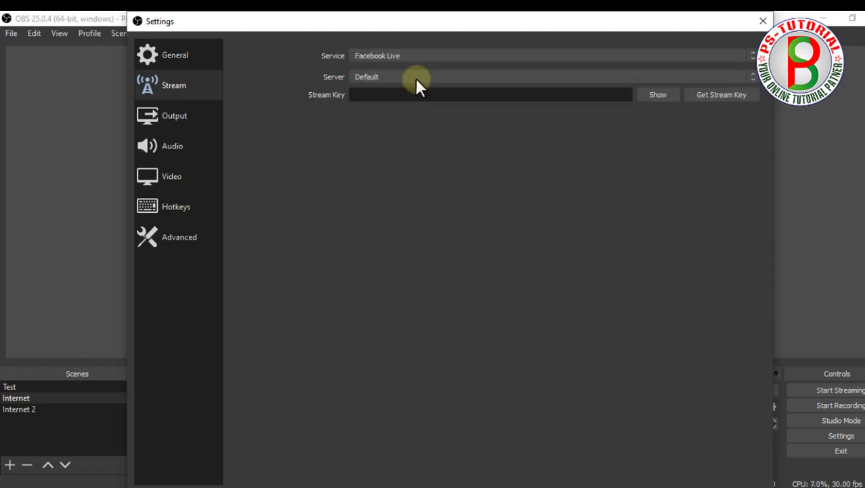
{"action": "left_click", "coordinate": [429, 94]}
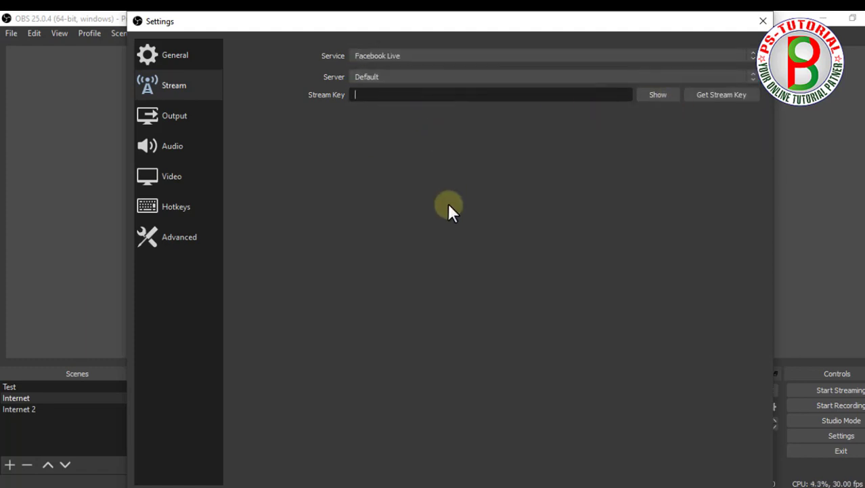
{"action": "left_click_drag", "start_coordinate": [463, 20], "coordinate": [458, 66]}
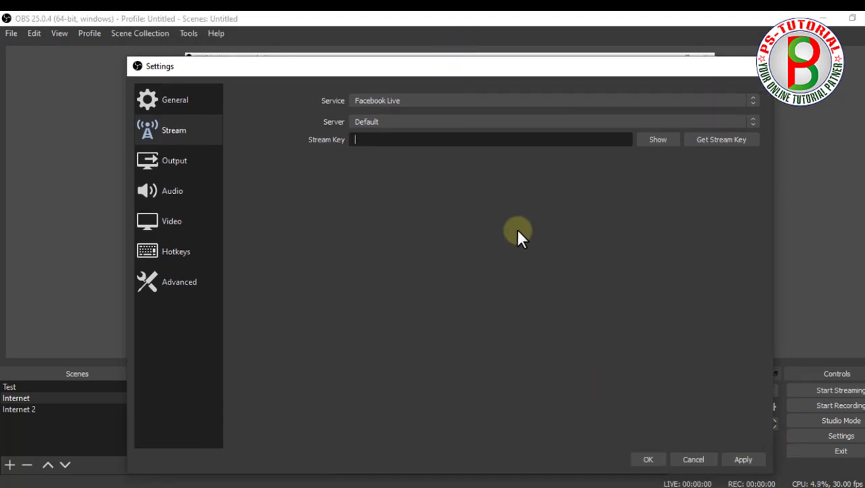
Review the general settings from output options to system tray, and cancel the settings window
{"action": "left_click", "coordinate": [192, 107]}
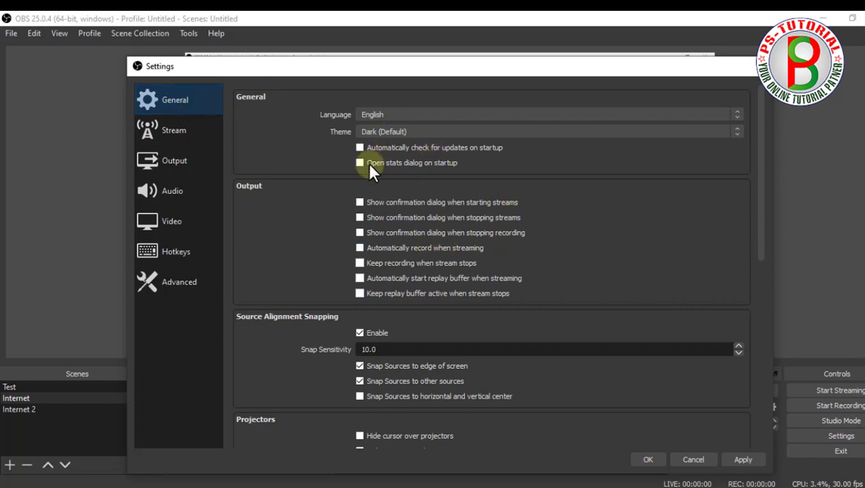
{"action": "scroll", "coordinate": [365, 214], "scroll_direction": "down", "scroll_amount": 3}
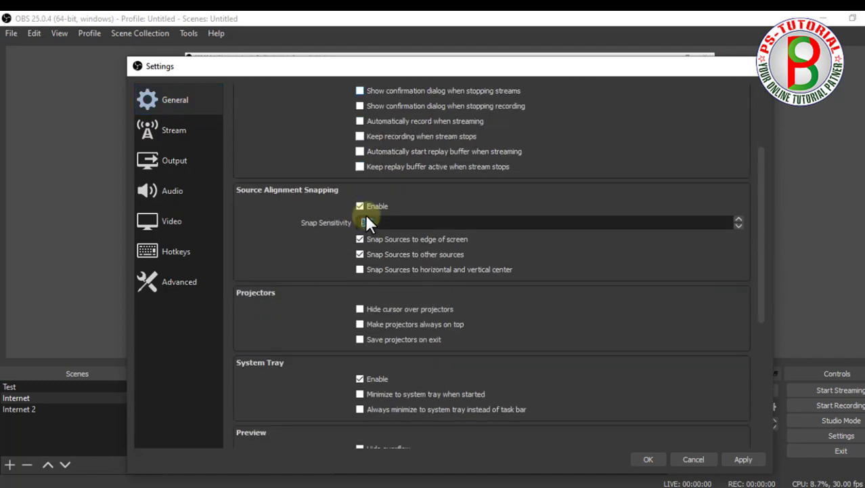
{"action": "left_click", "coordinate": [691, 459]}
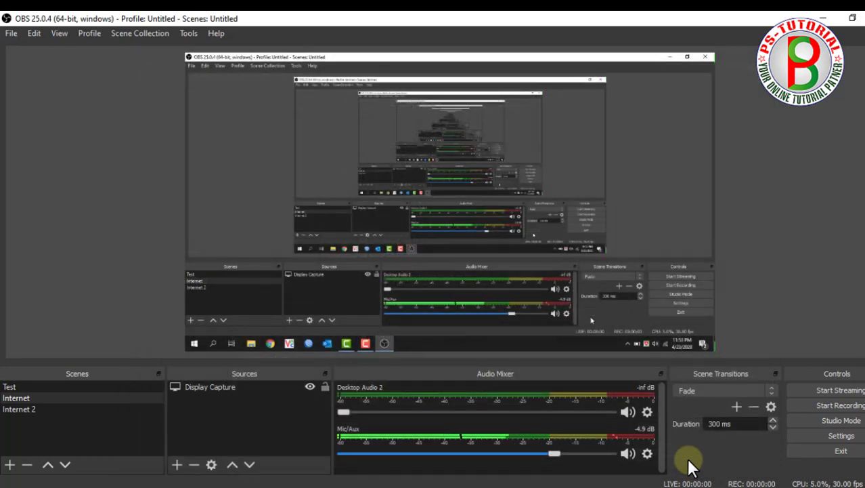